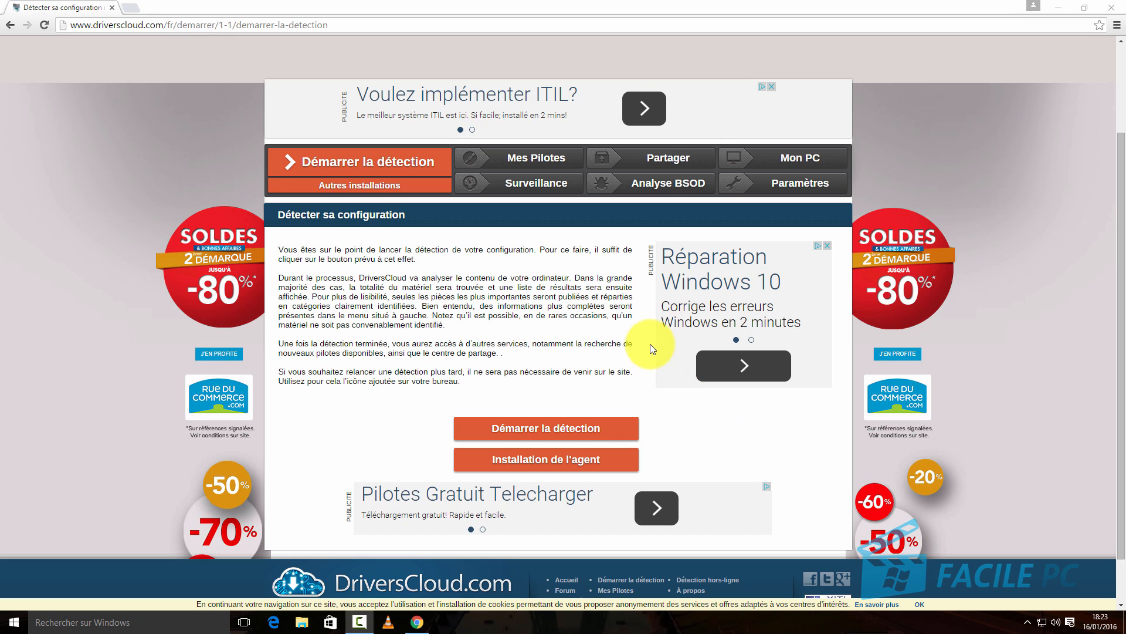
Open the site's other installation options and read through the three offline detection stages.
left_click(370, 186)
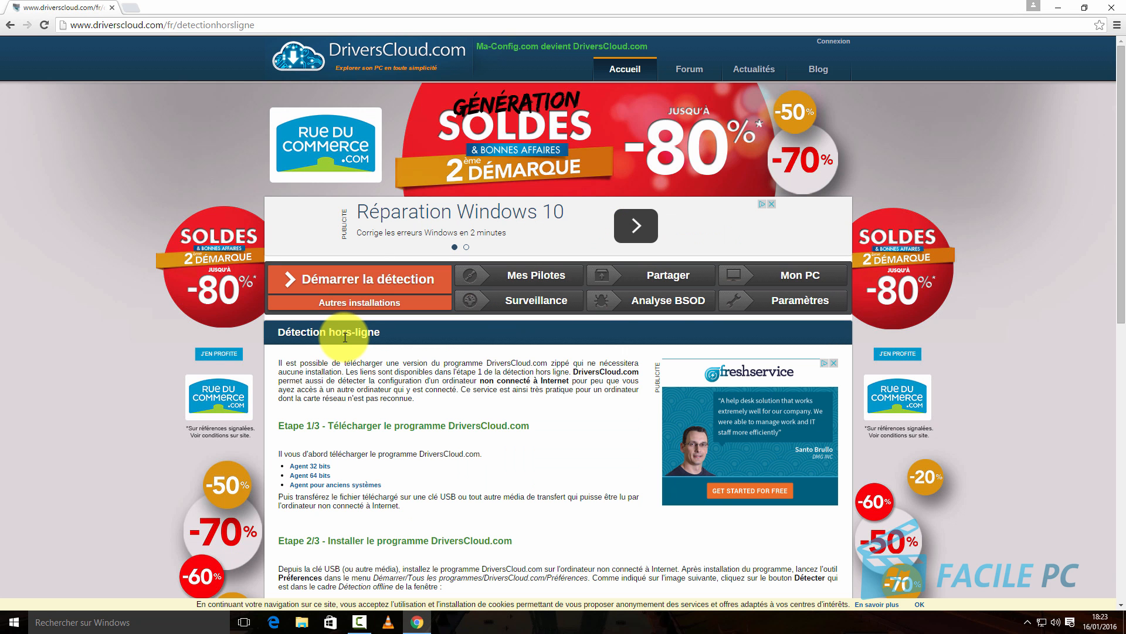
scroll(345, 337, "down", 2)
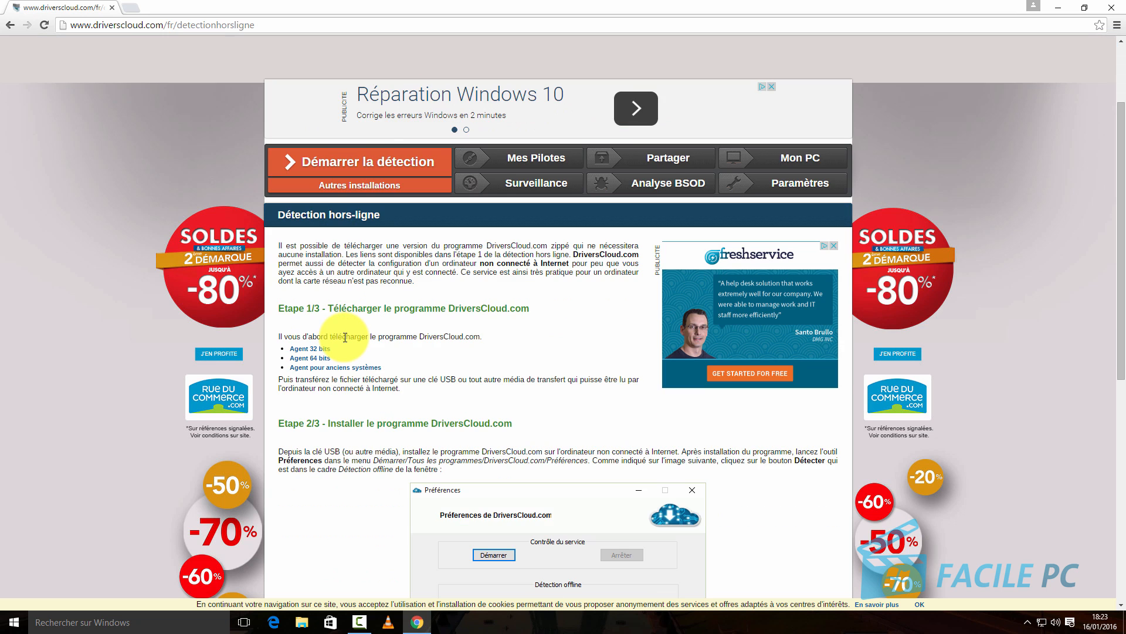
scroll(345, 338, "down", 6)
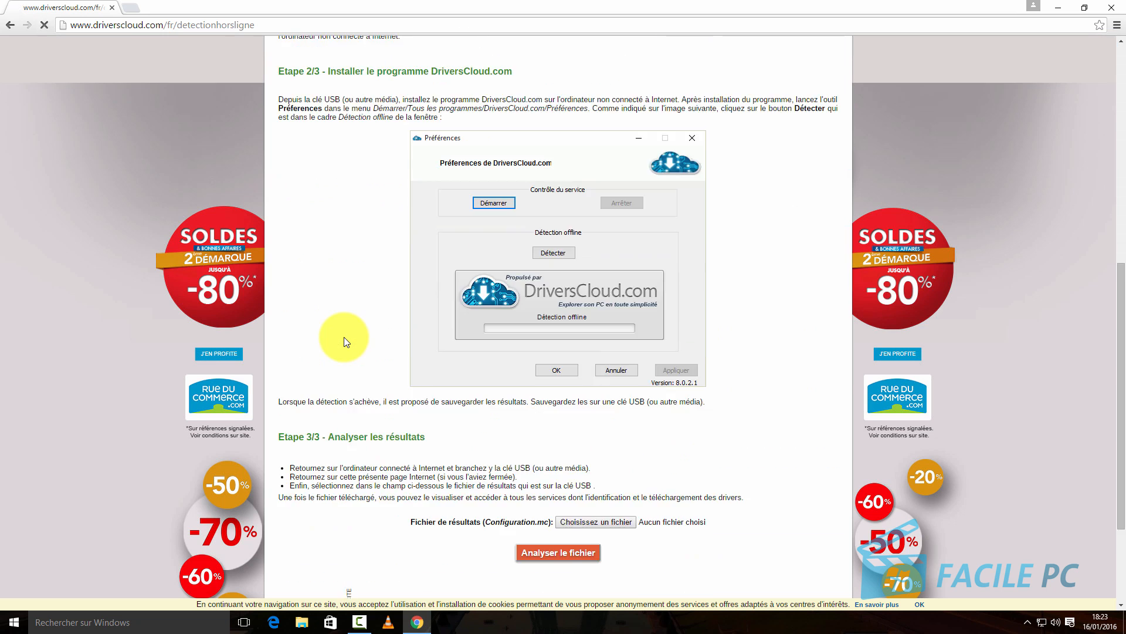
scroll(344, 338, "up", 4)
scroll(345, 340, "up", 2)
scroll(345, 338, "down", 2)
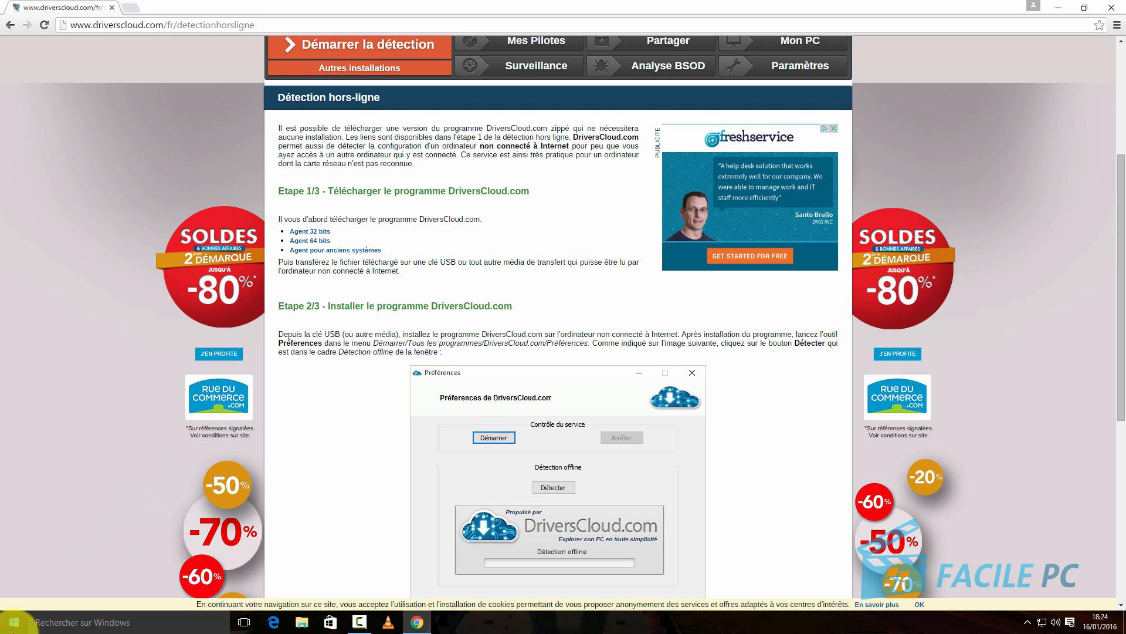
Check the system type in the Windows system information, and close the settings.
left_click(15, 623)
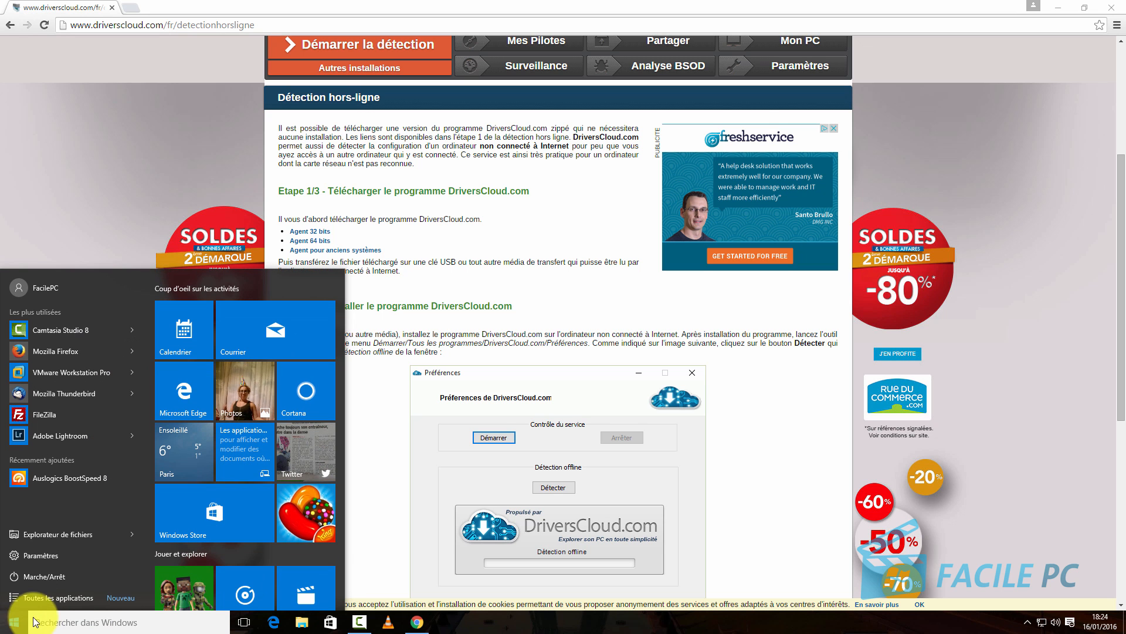
left_click(48, 557)
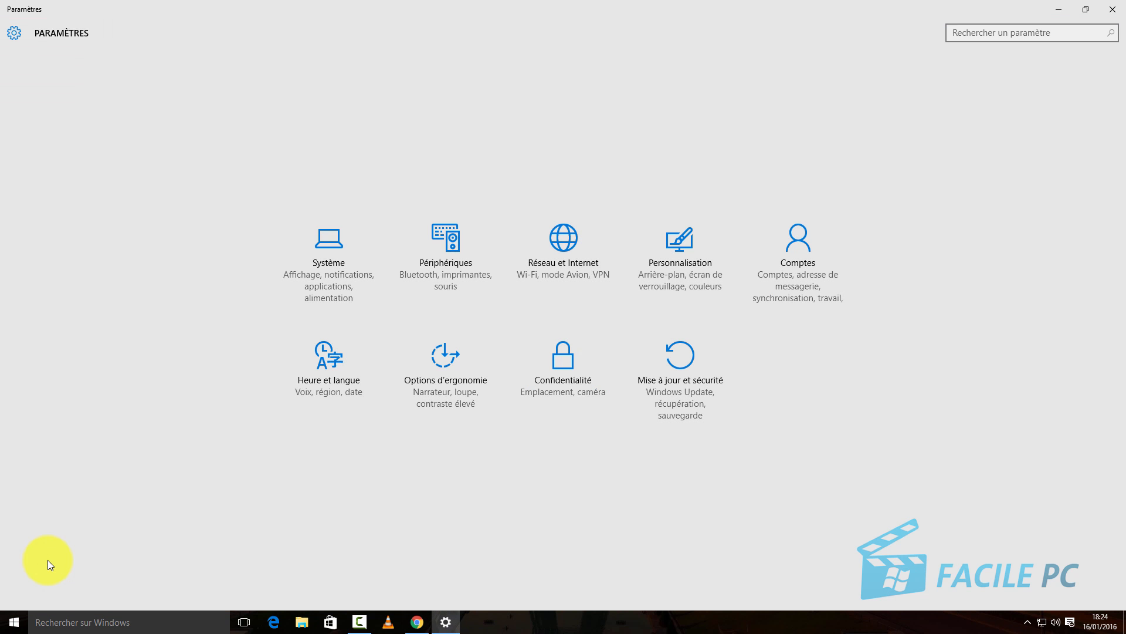
left_click(332, 252)
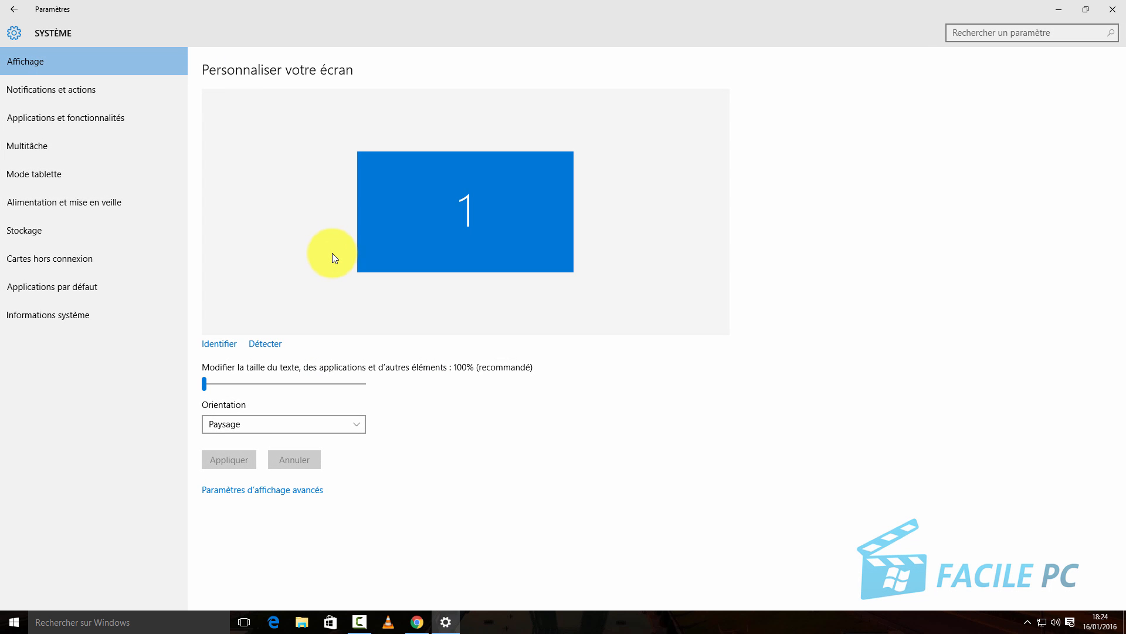
left_click(75, 314)
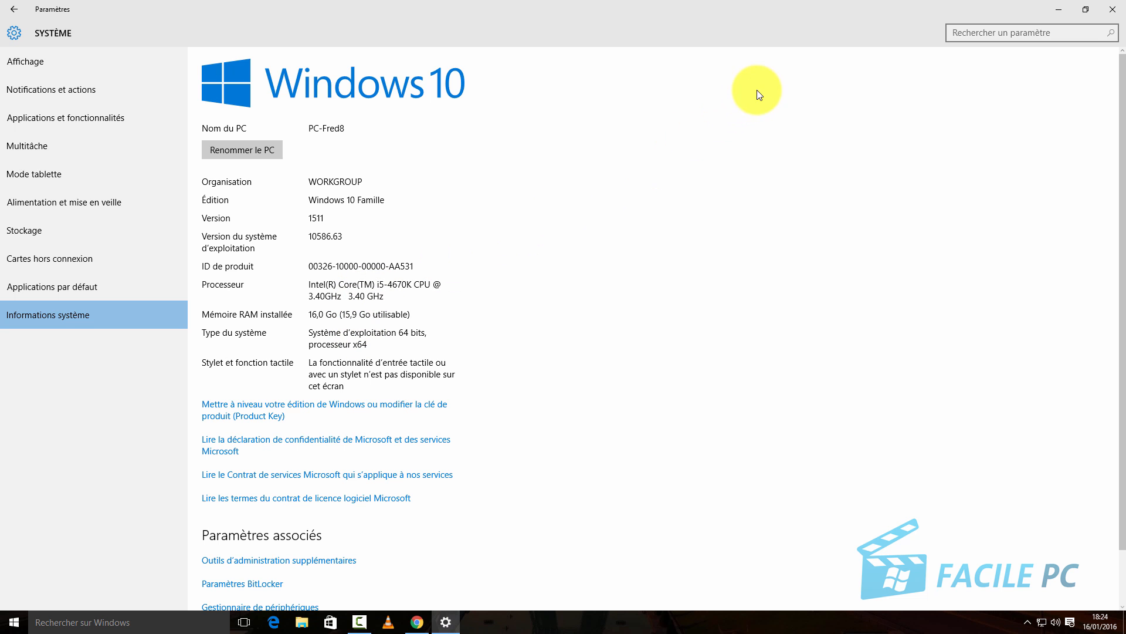
left_click(1111, 9)
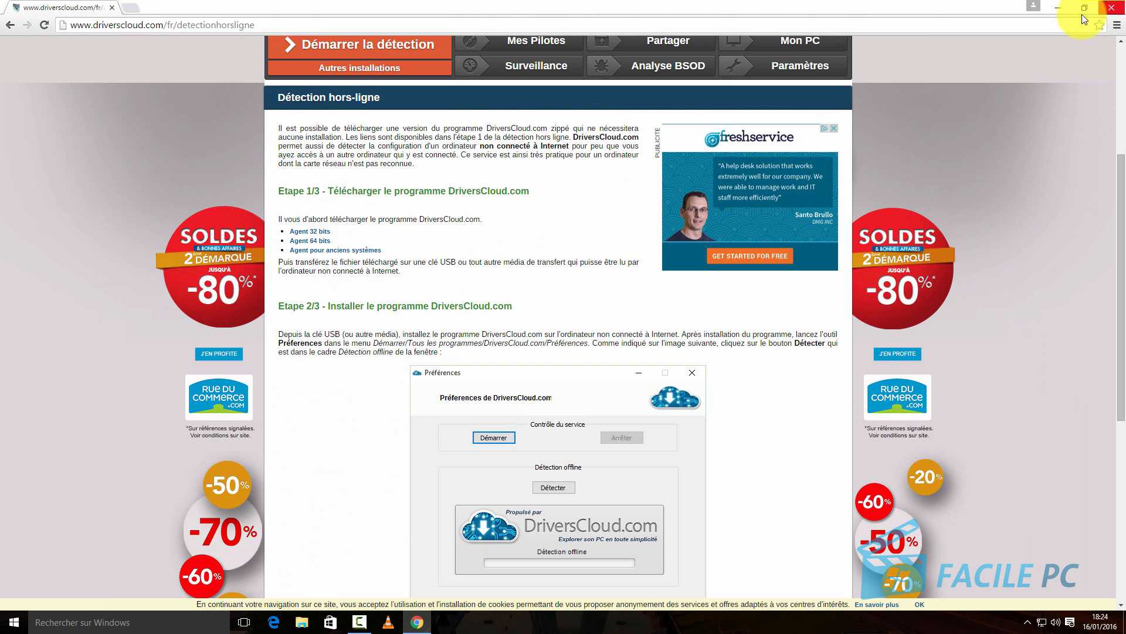
Download the 64-bit agent and save DriversCloudx64_8_0_3_1 as a ZIP archive to the desktop (Bureau).
left_click(301, 241)
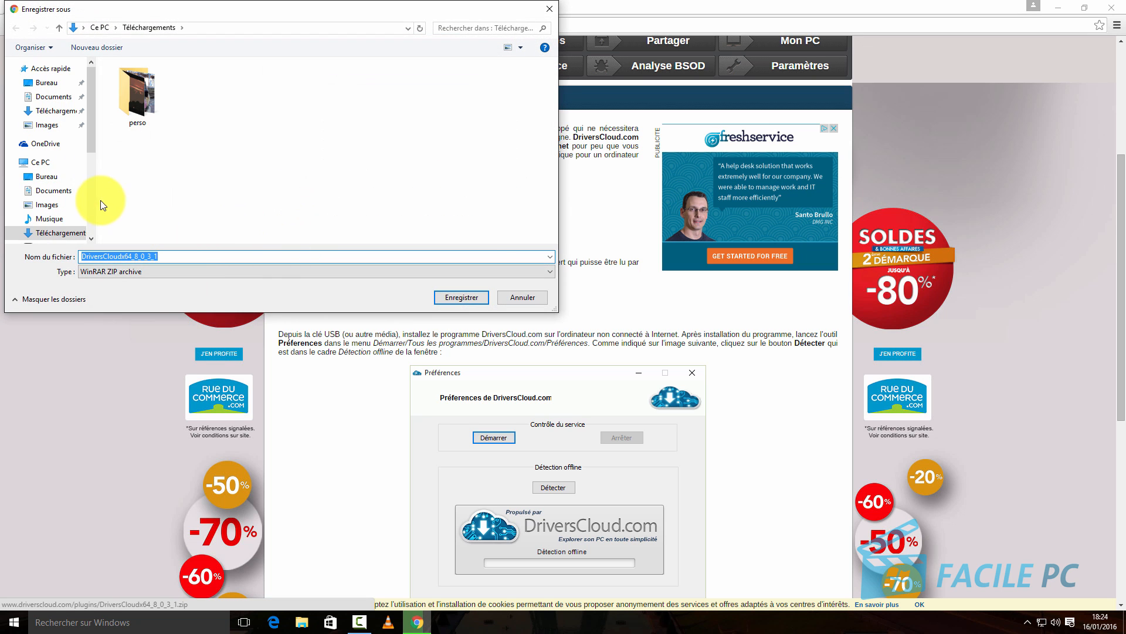
left_click(46, 177)
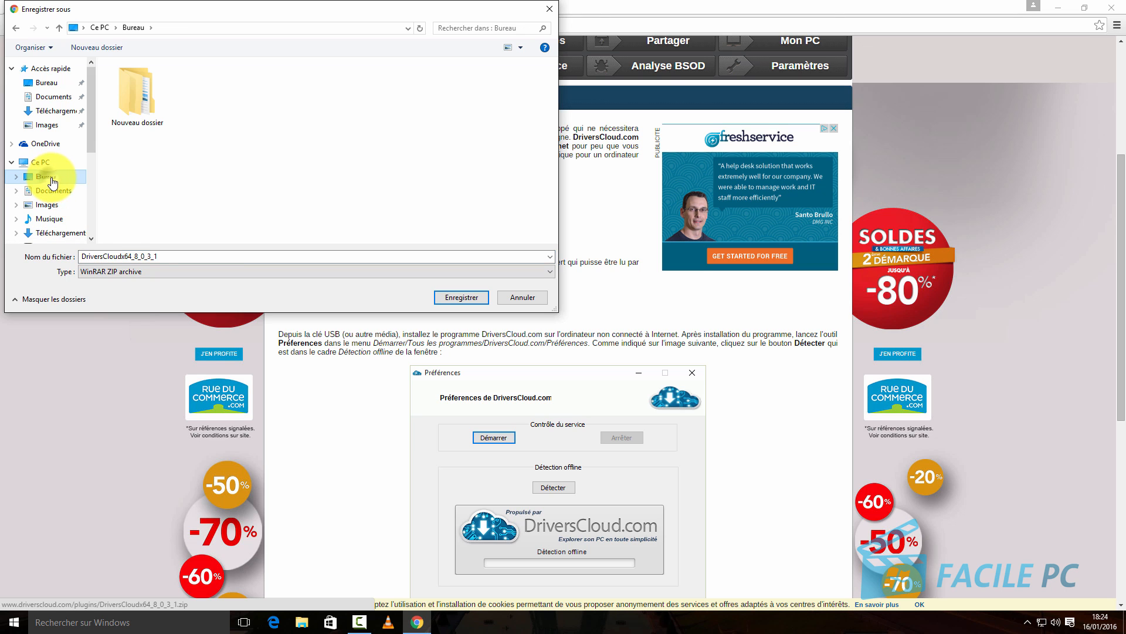
left_click(460, 298)
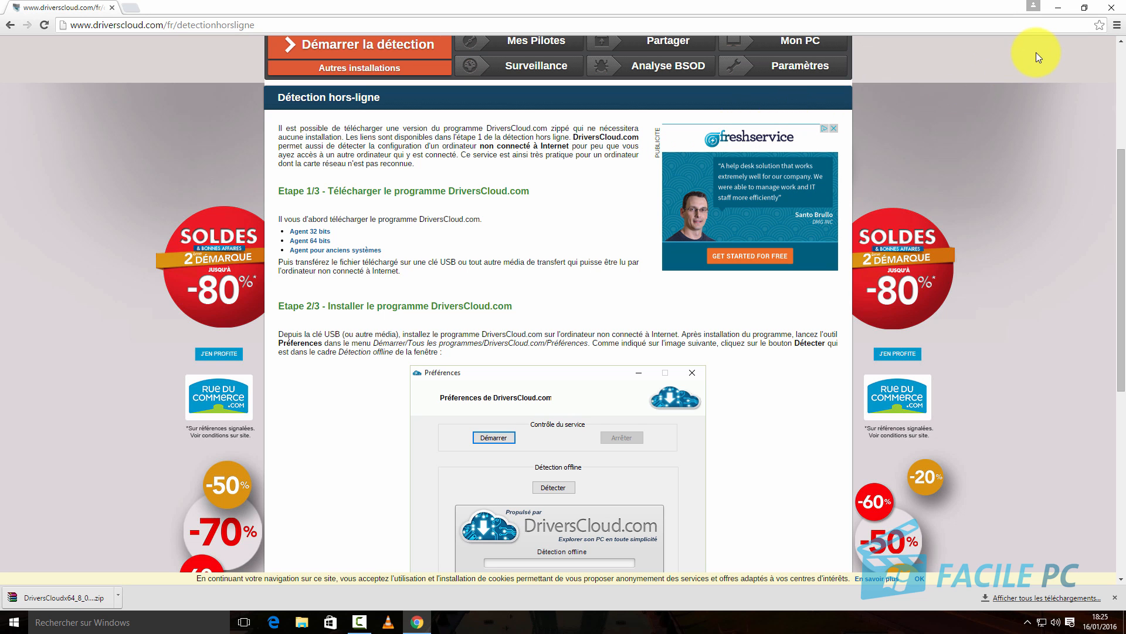
Minimise the browser and extract the downloaded archive on the desktop to its own folder, DriversCloudx64_8_0_3_1.
left_click(1061, 8)
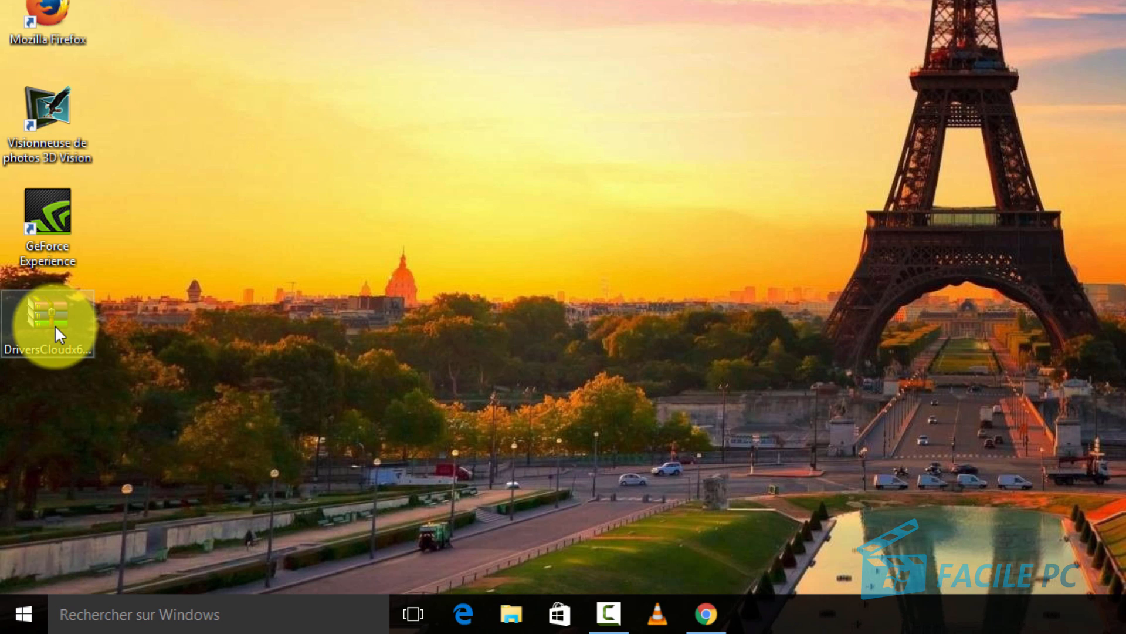
right_click(55, 329)
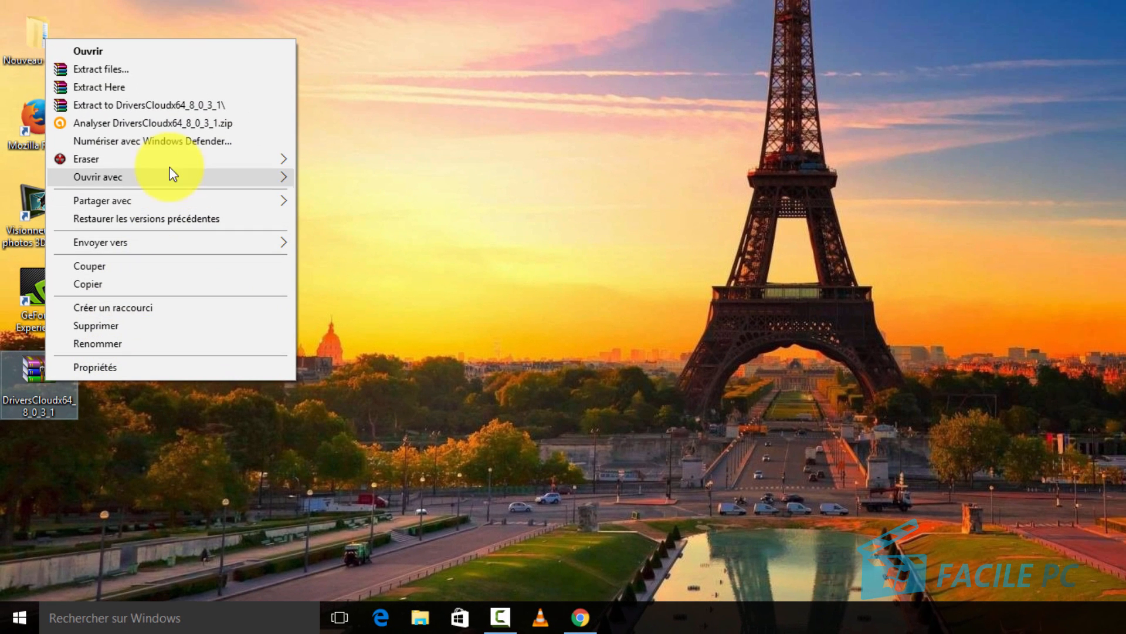
left_click(167, 104)
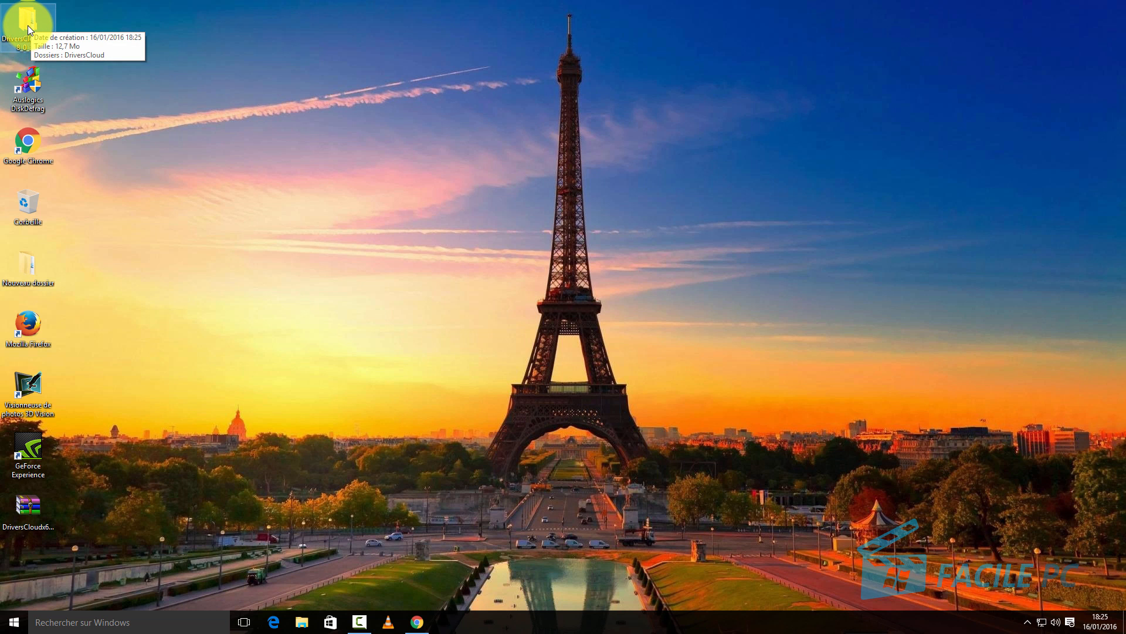
Copy the extracted DriversCloudx64_8_0_3_1 folder from the desktop to the root of the external drive My Passport (F:).
right_click(27, 26)
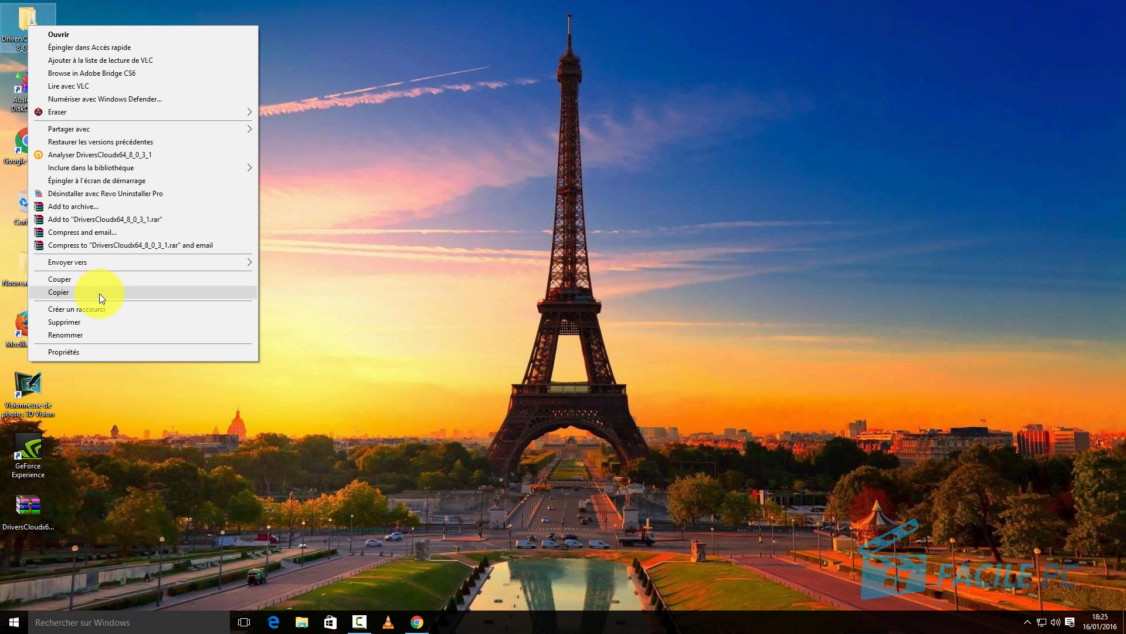
left_click(100, 292)
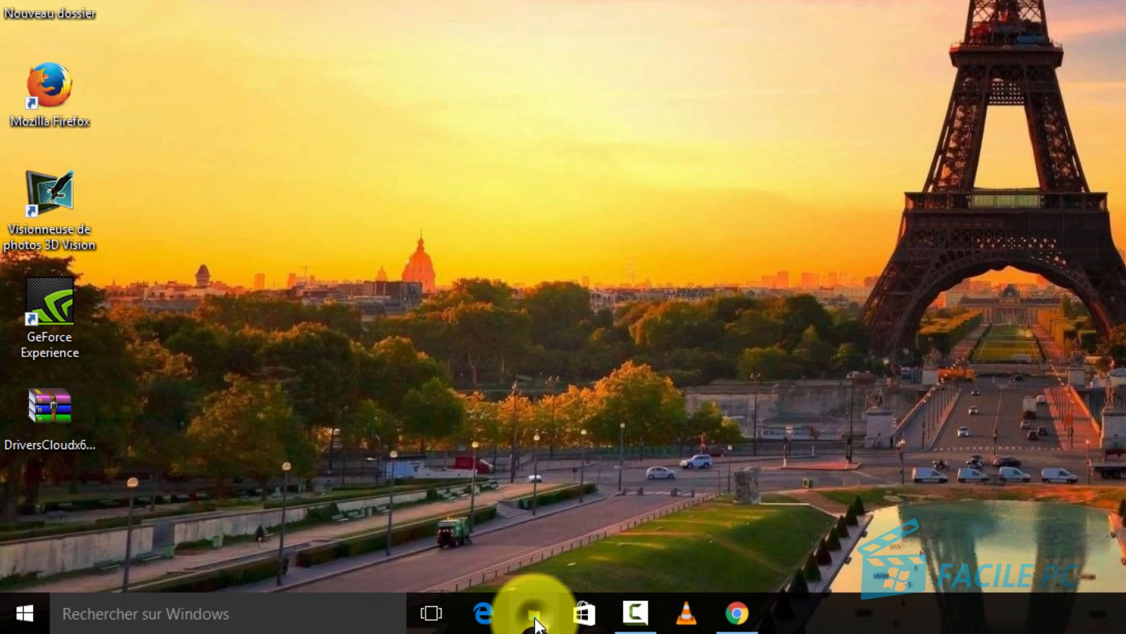
left_click(535, 619)
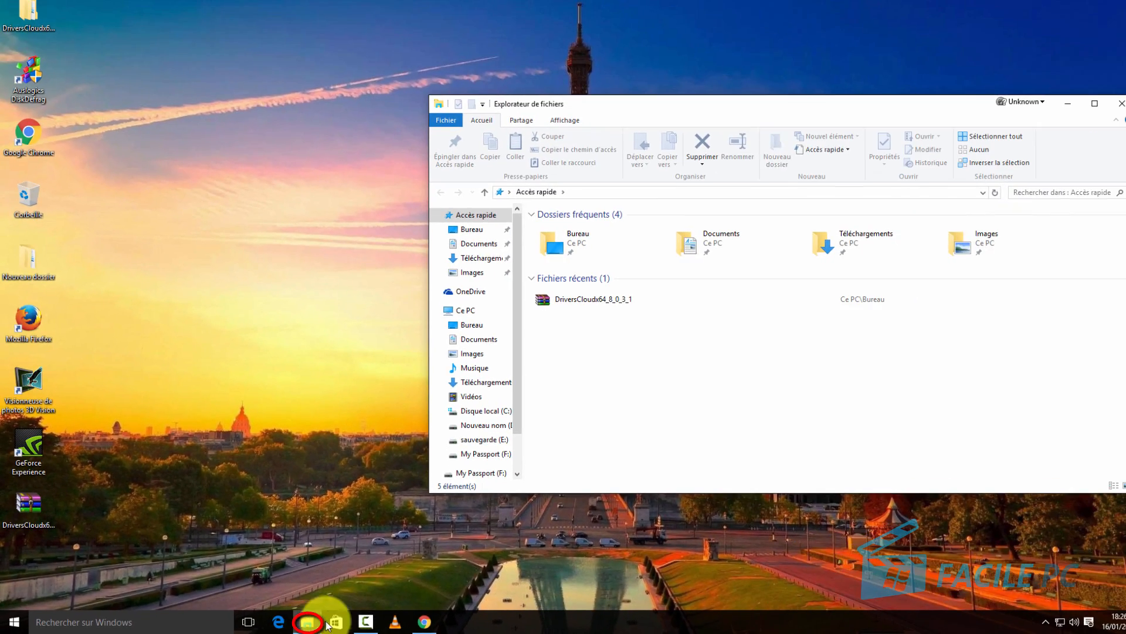
left_click(492, 457)
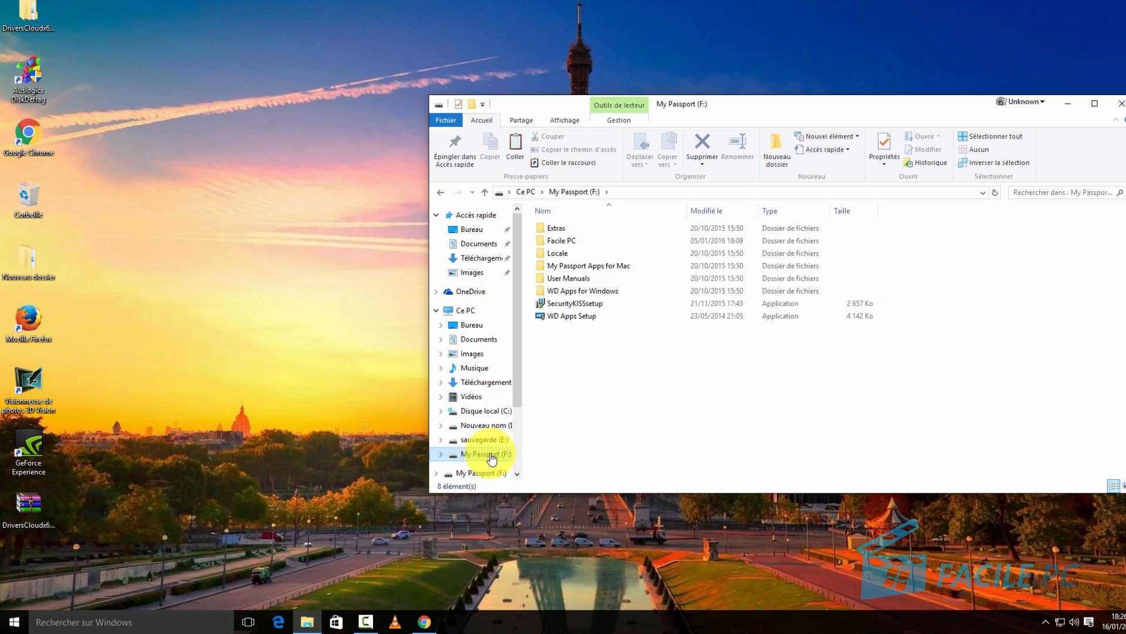
right_click(555, 403)
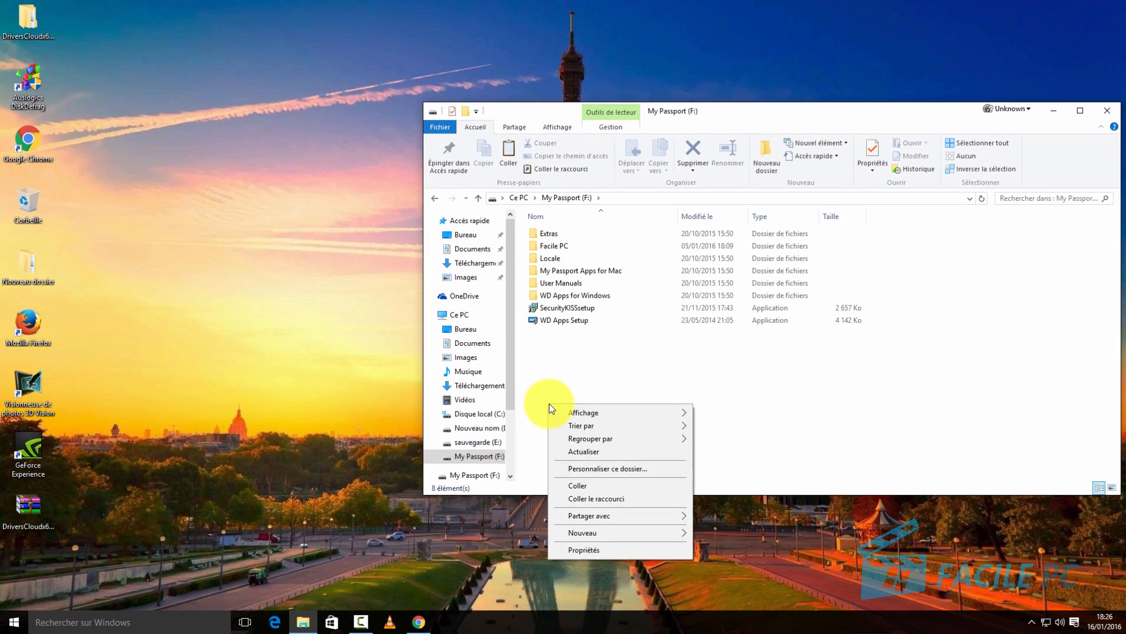
left_click(589, 487)
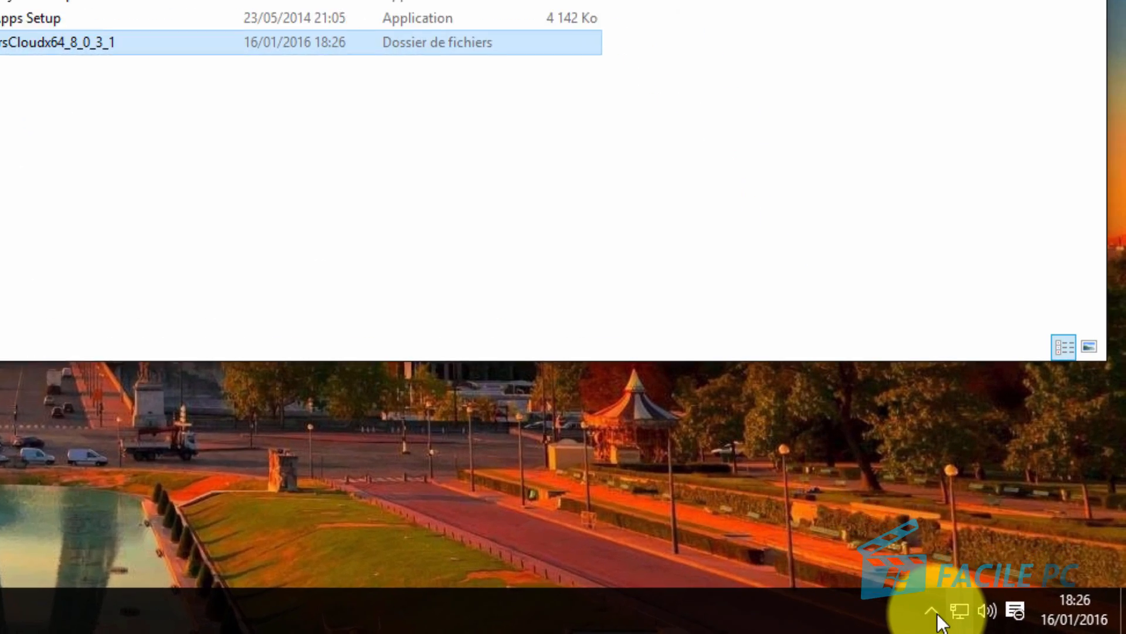
Safely eject the My Passport Ultra external drive.
left_click(1029, 621)
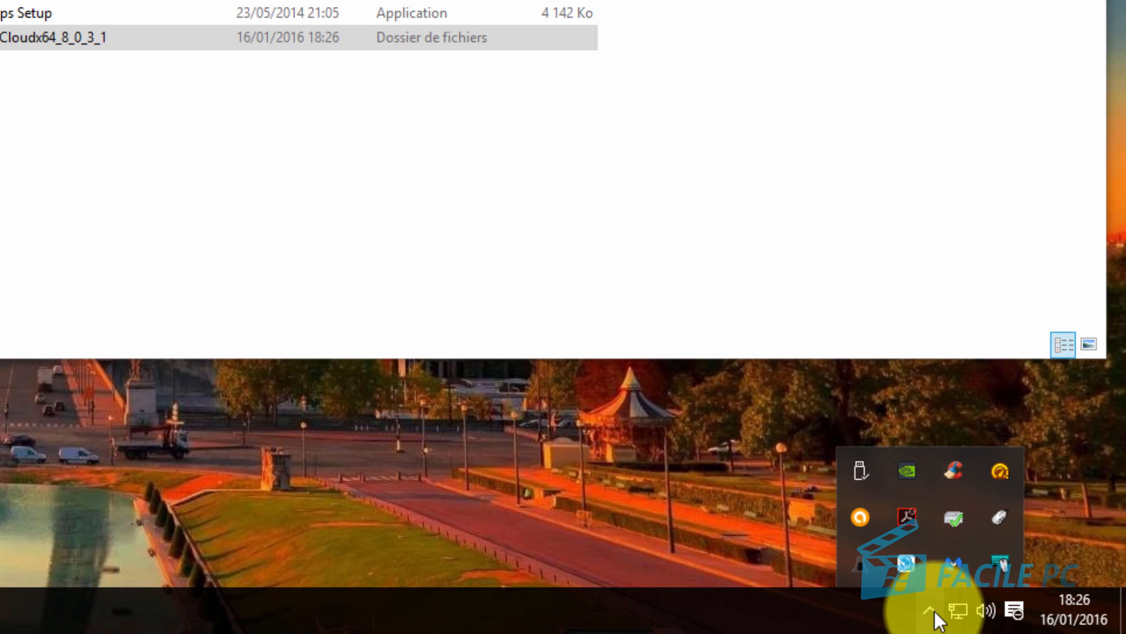
left_click(856, 469)
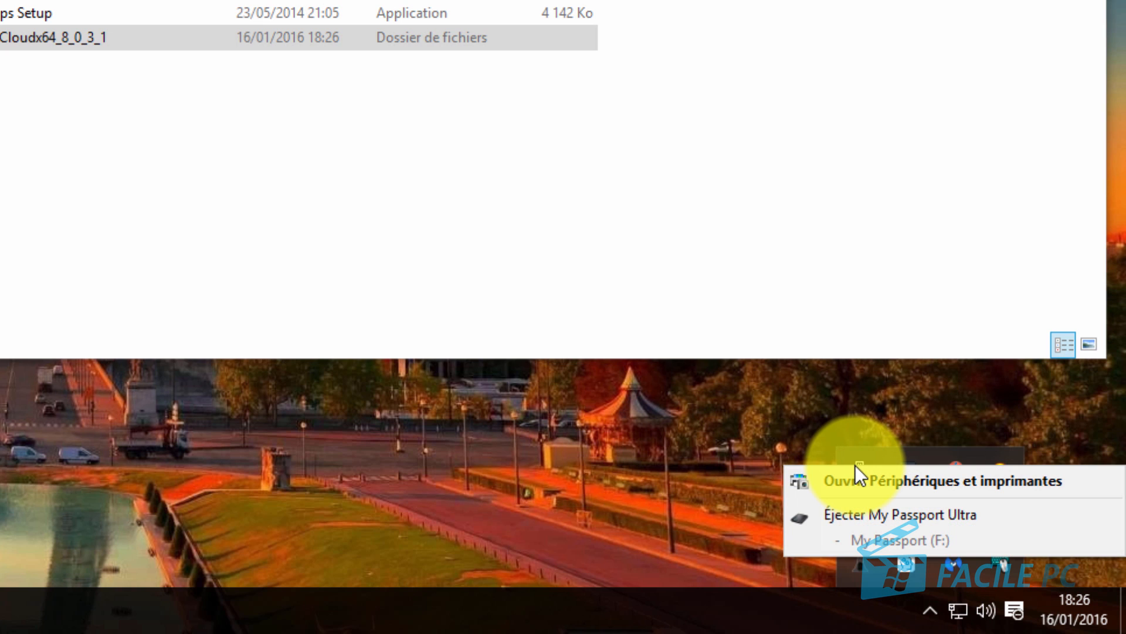
left_click(860, 516)
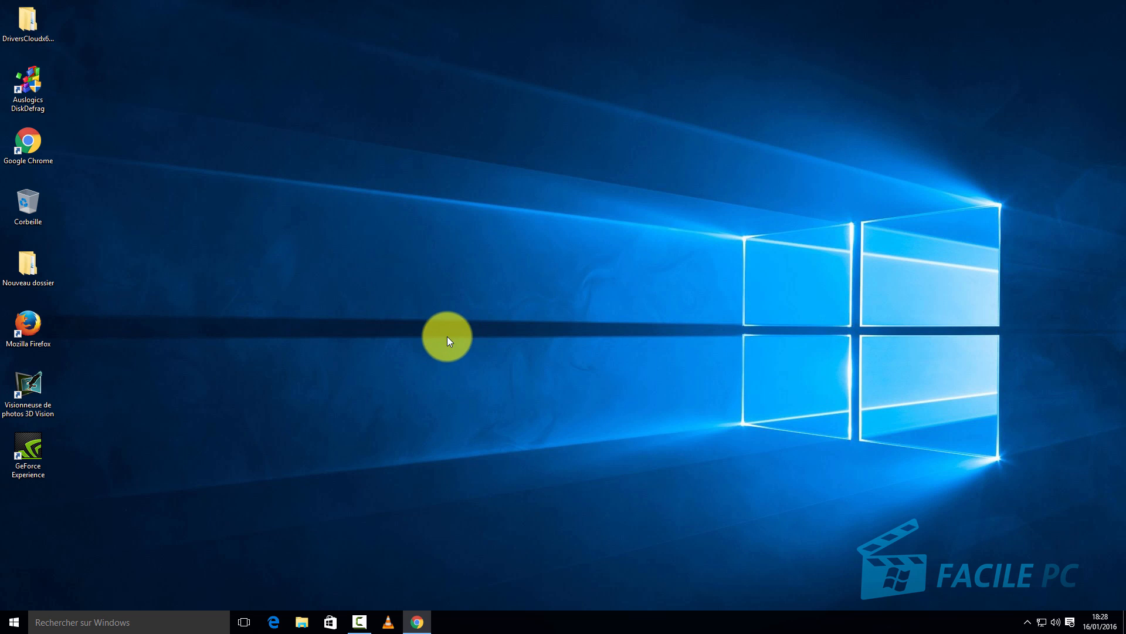
On the offline computer, launch MCSettings from DriversCloudx64_8_0_3_1\DriversCloud on My Passport (F:) and authorise it to make changes.
left_click(300, 624)
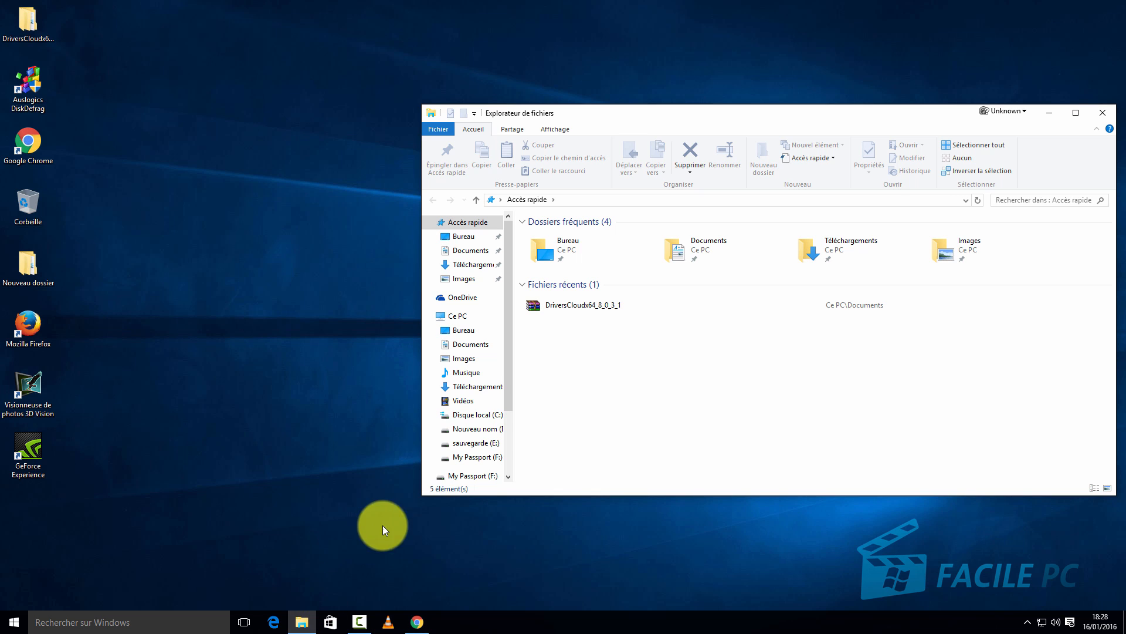
left_click(481, 476)
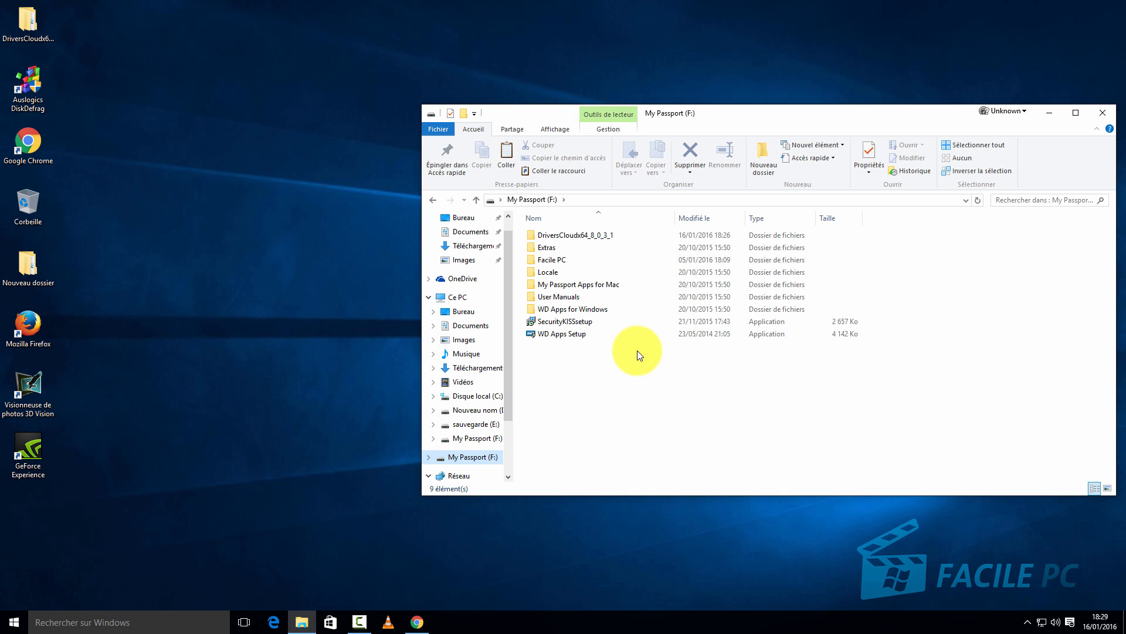
double_click(569, 235)
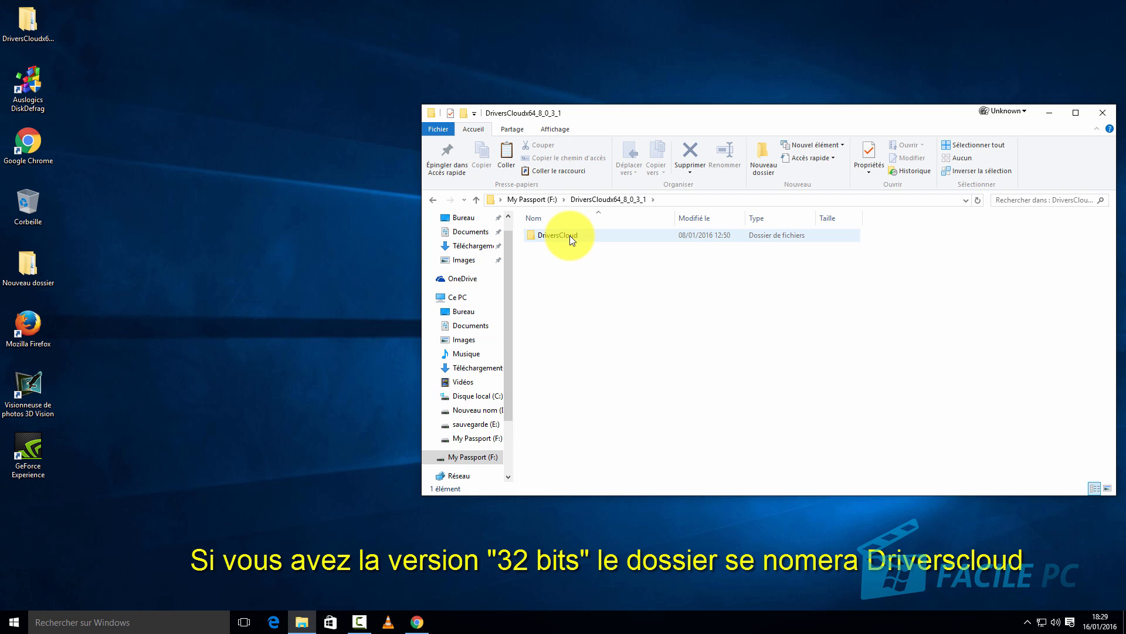
double_click(569, 235)
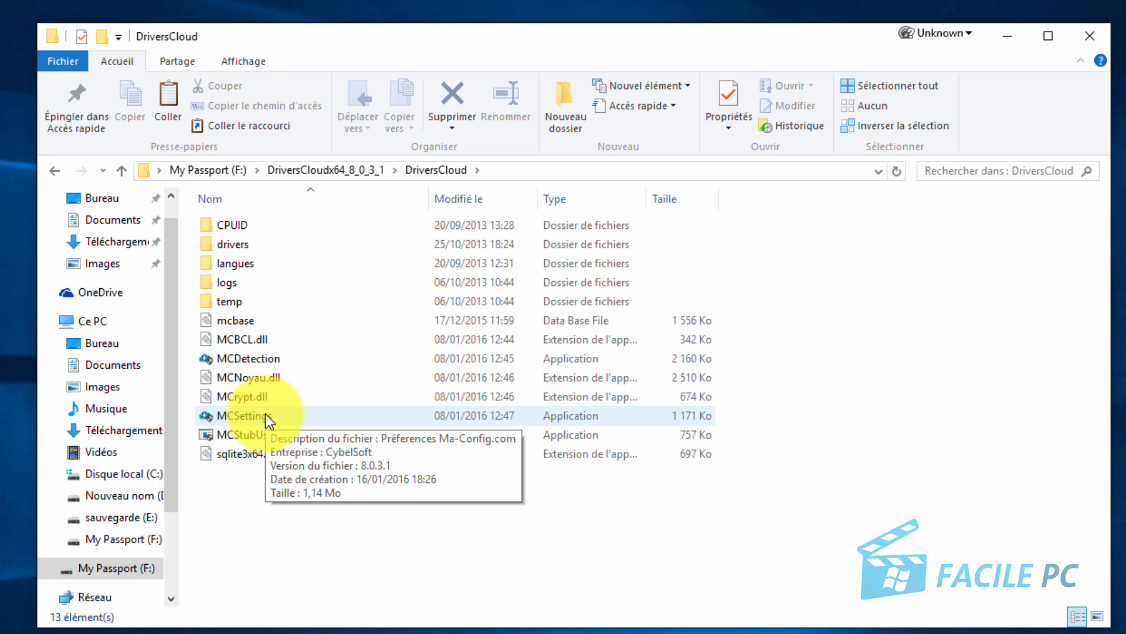
double_click(265, 414)
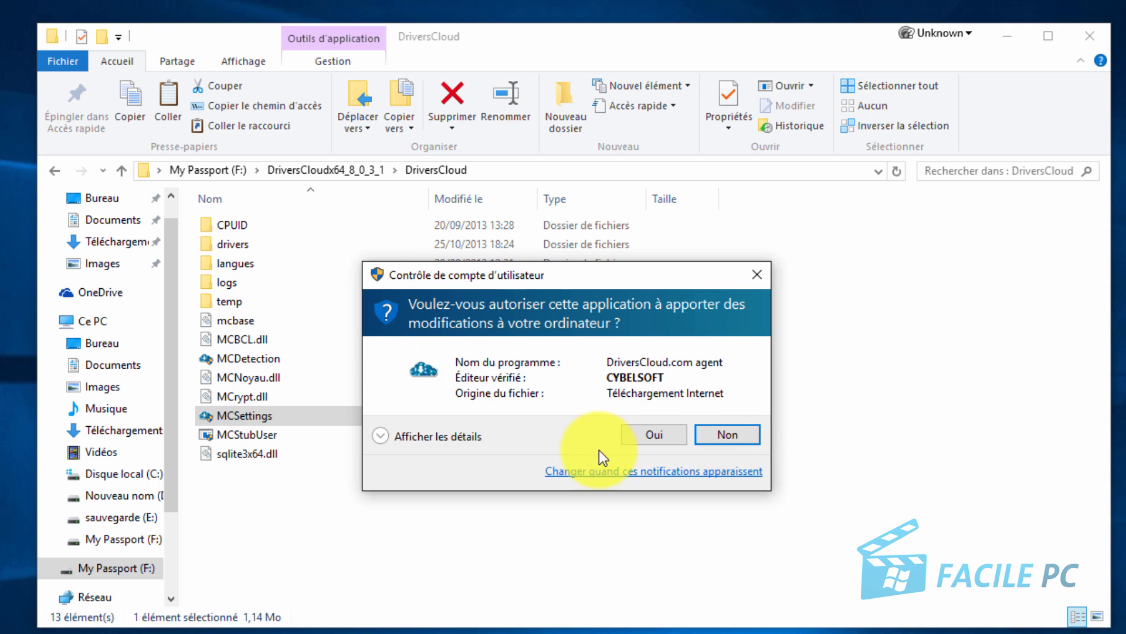
left_click(652, 440)
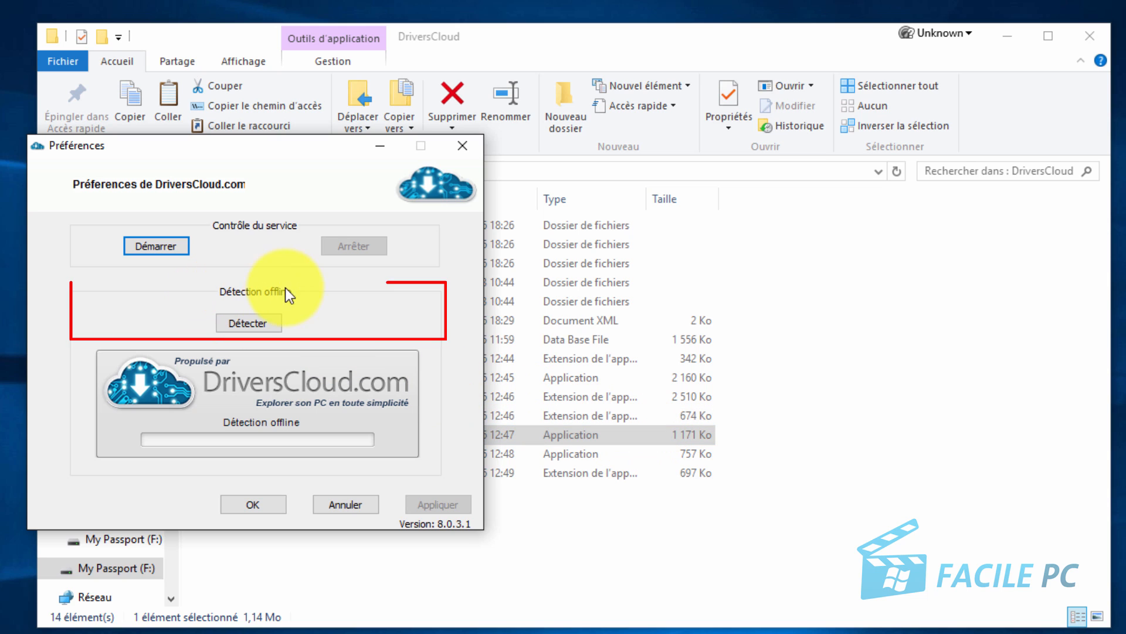
Run the offline detection, save the results as Configuration in the DriversCloud folder on My Passport (F:), and close the preferences.
left_click(250, 324)
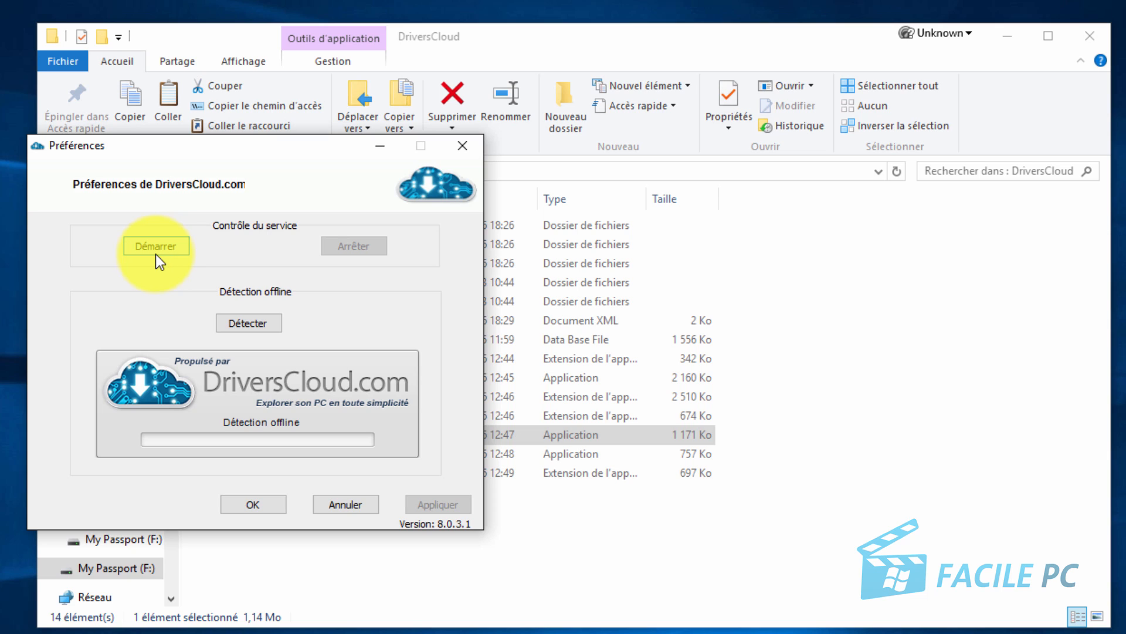
left_click(263, 326)
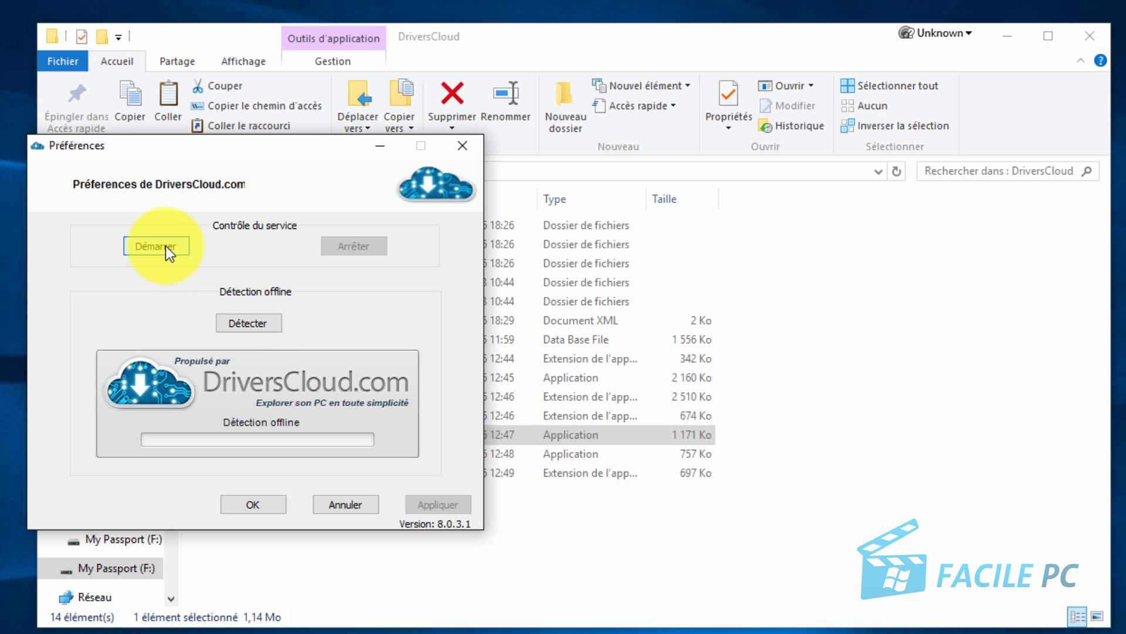
left_click(250, 323)
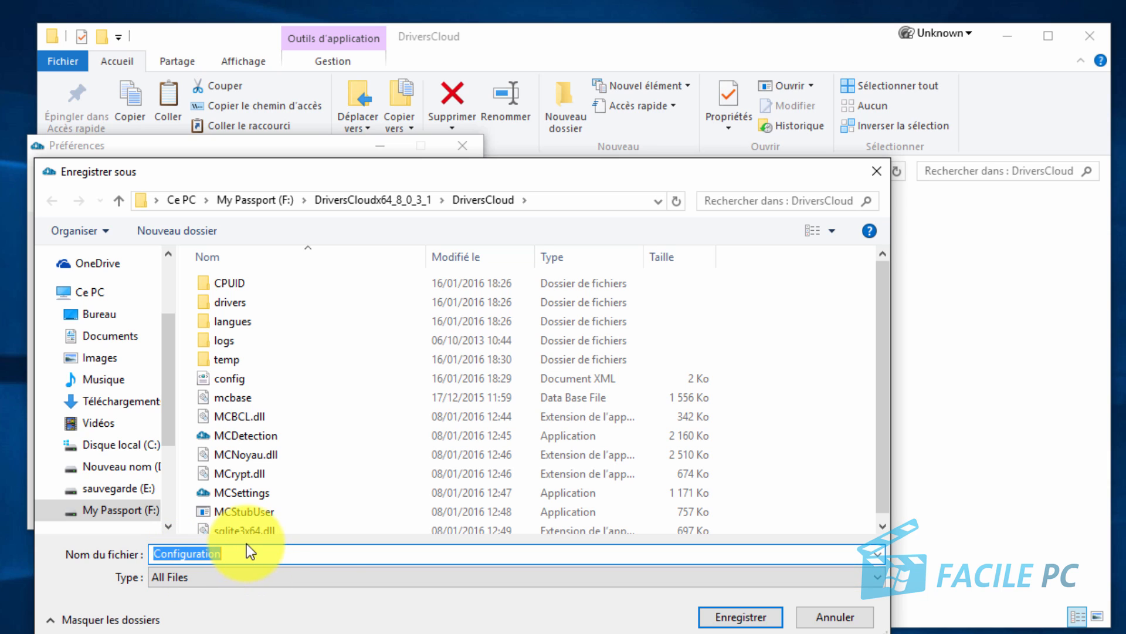
left_click(738, 622)
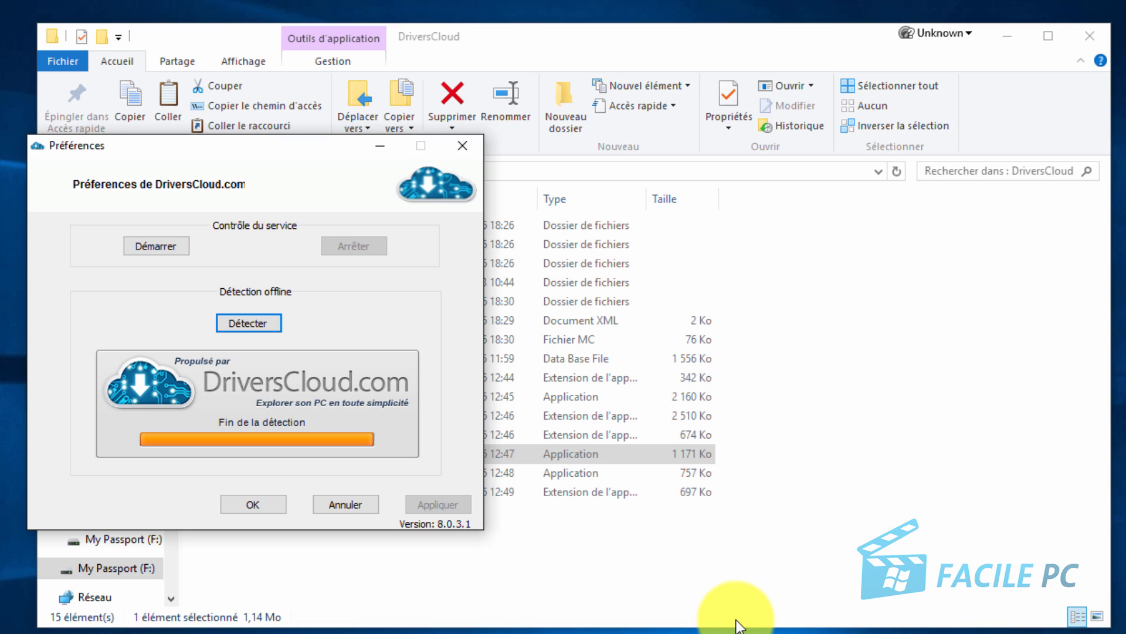
left_click(251, 506)
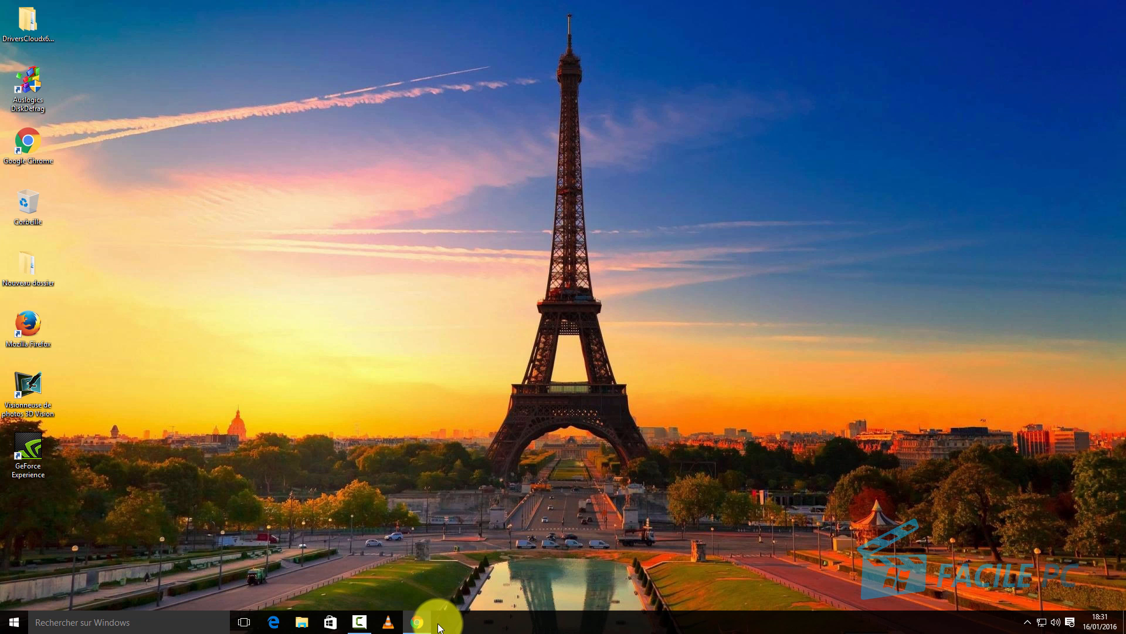
In Chrome, choose Configuration.mc from DriversCloudx64_8_0_3_1\DriversCloud on My Passport (F:) as the results file on DriversCloud's offline detection page.
left_click(417, 622)
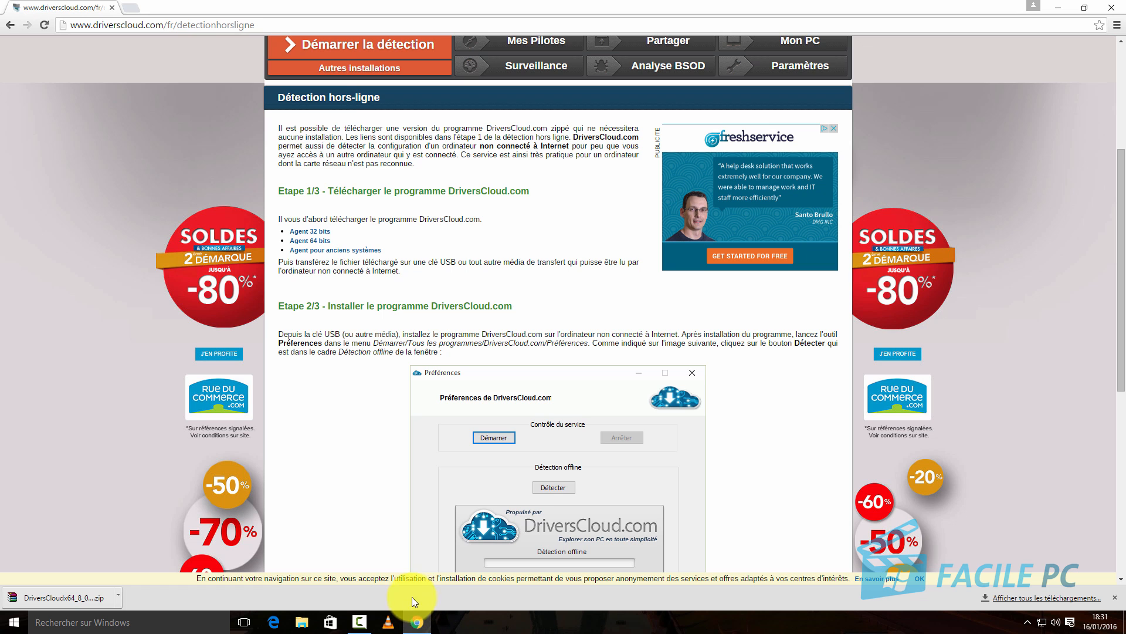
scroll(376, 282, "up", 3)
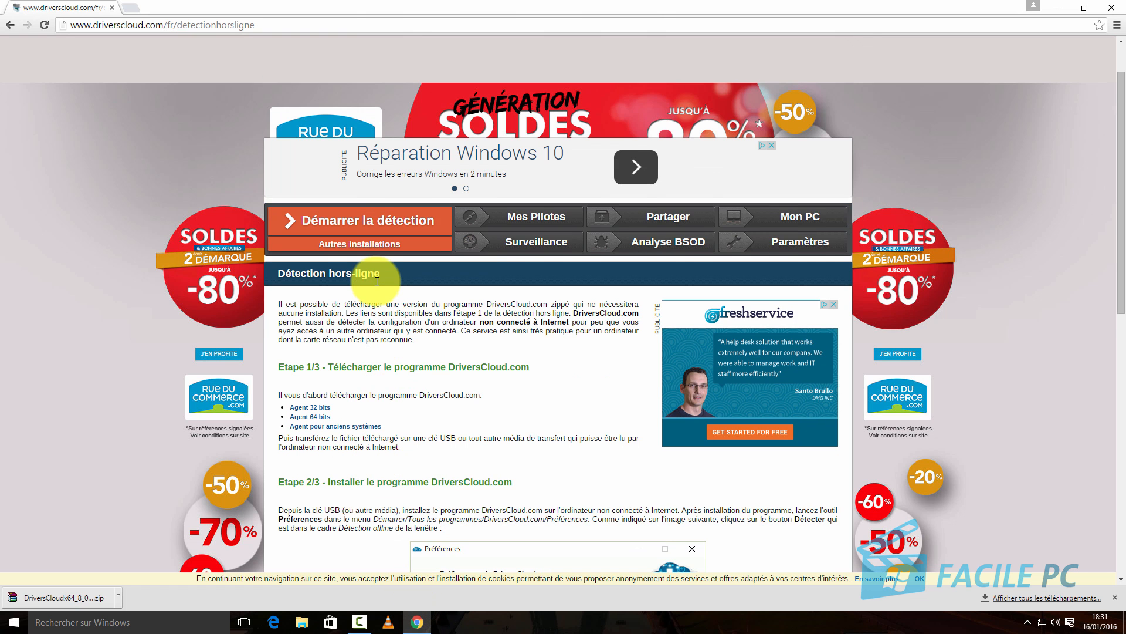
left_click(370, 246)
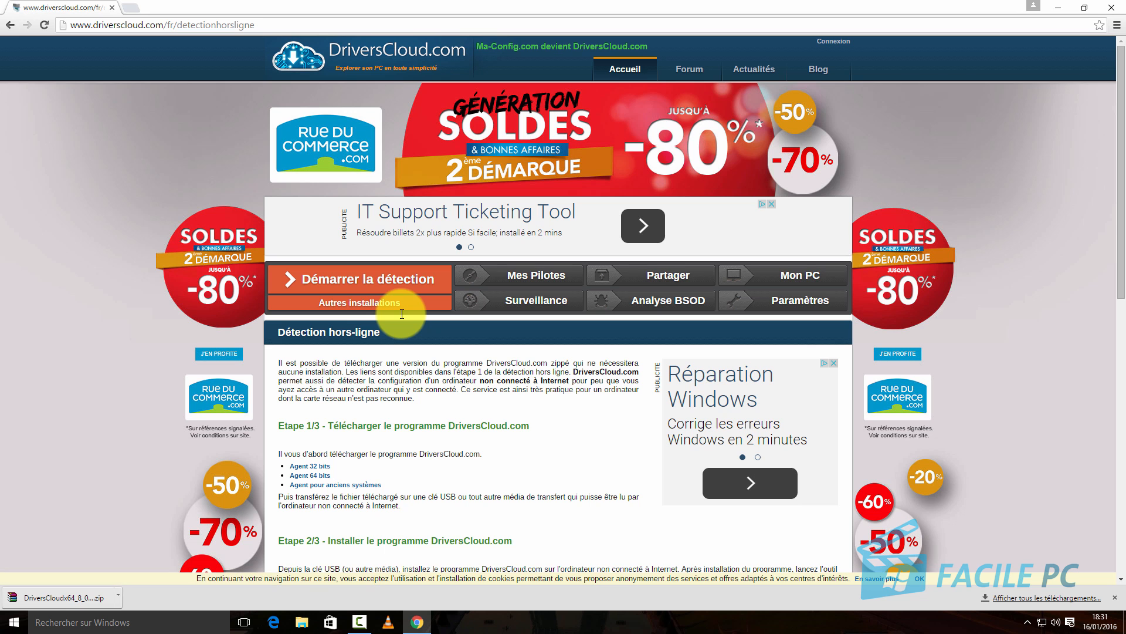
scroll(402, 314, "down", 9)
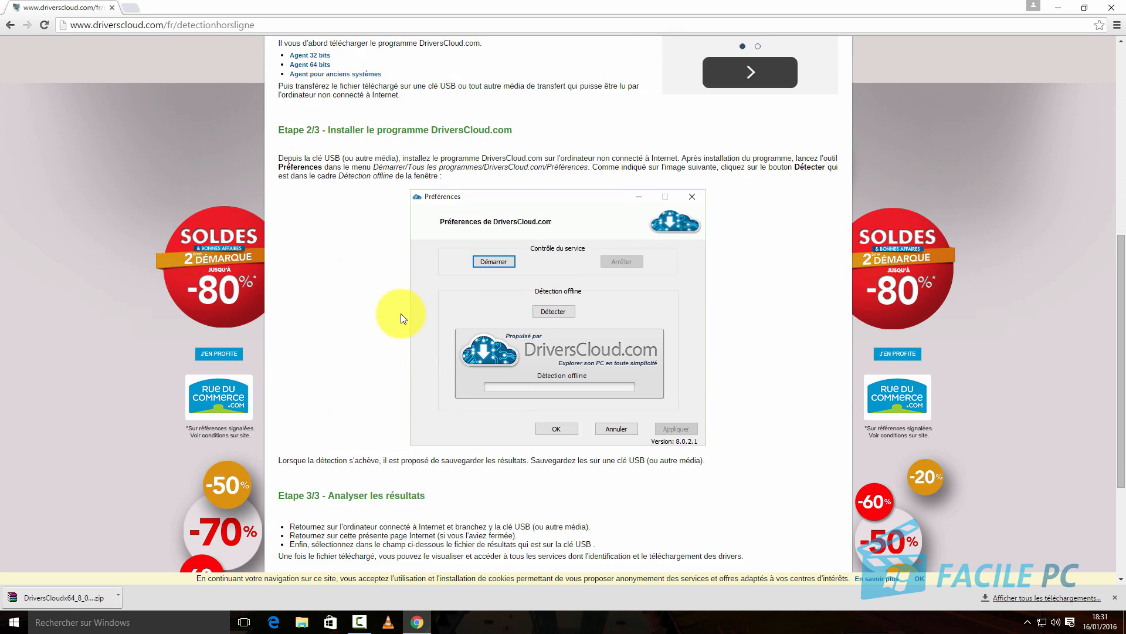
scroll(401, 317, "down", 2)
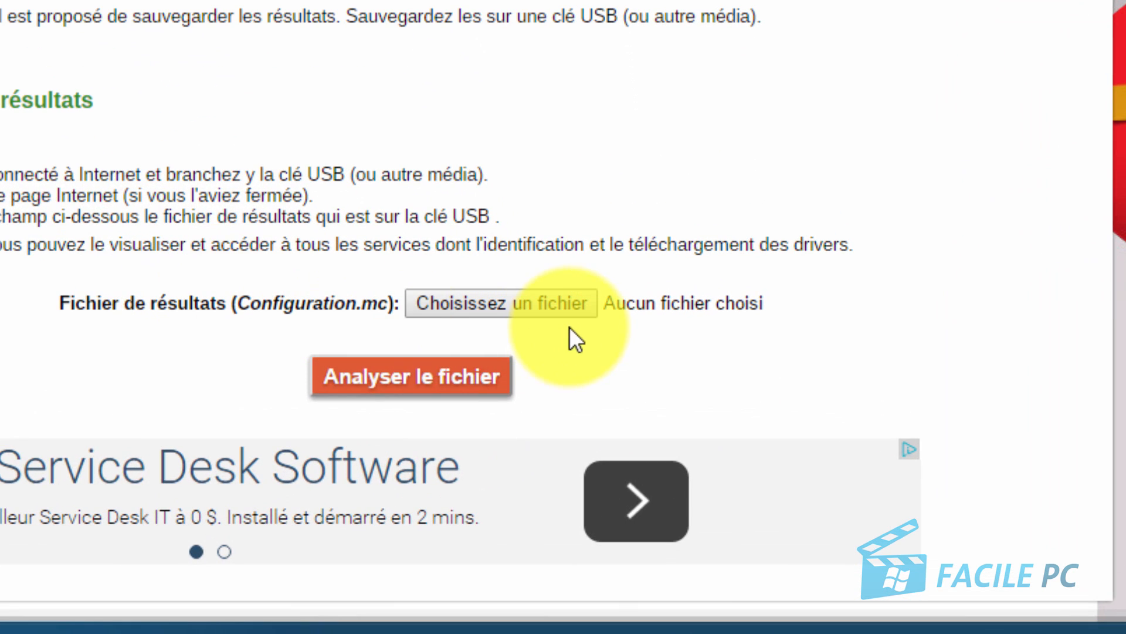
left_click(532, 303)
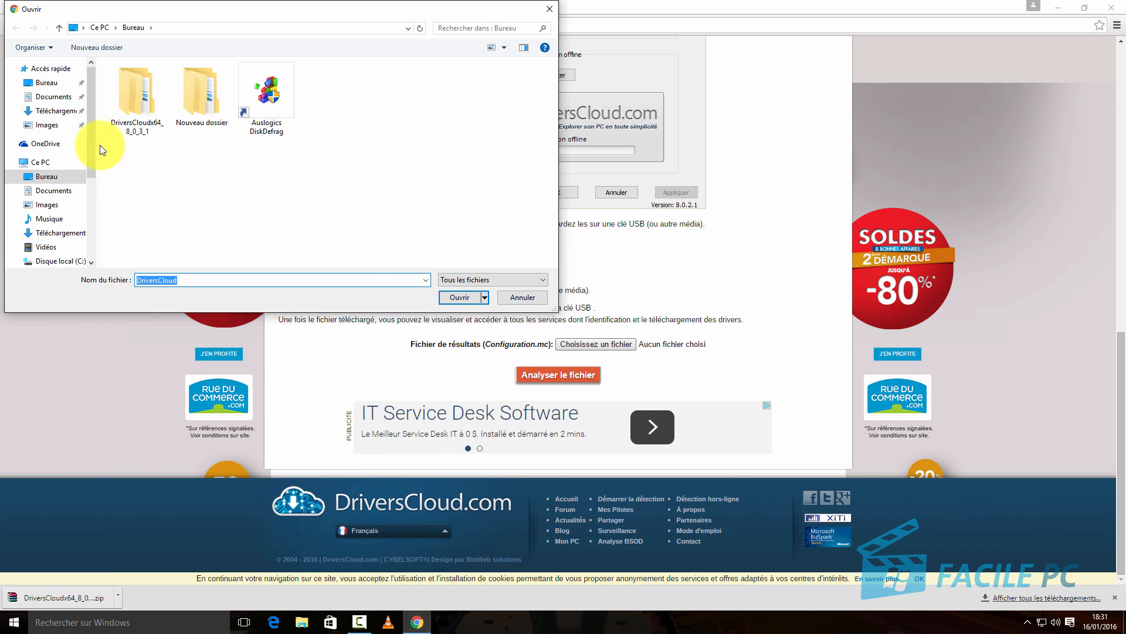
left_click_drag(90, 145, 89, 188)
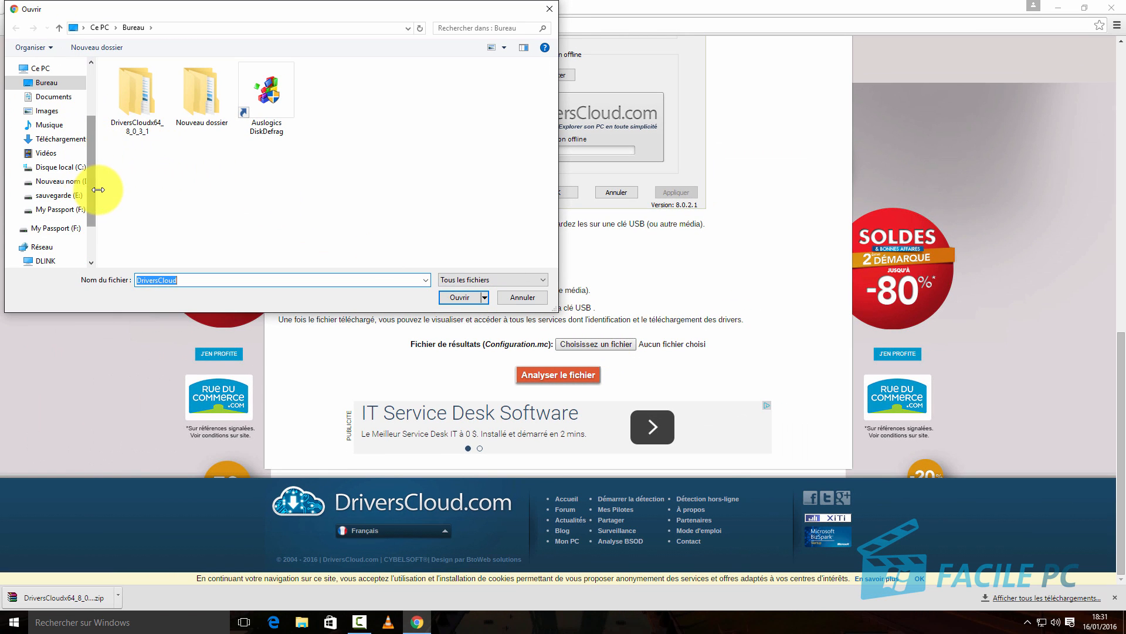
left_click(61, 210)
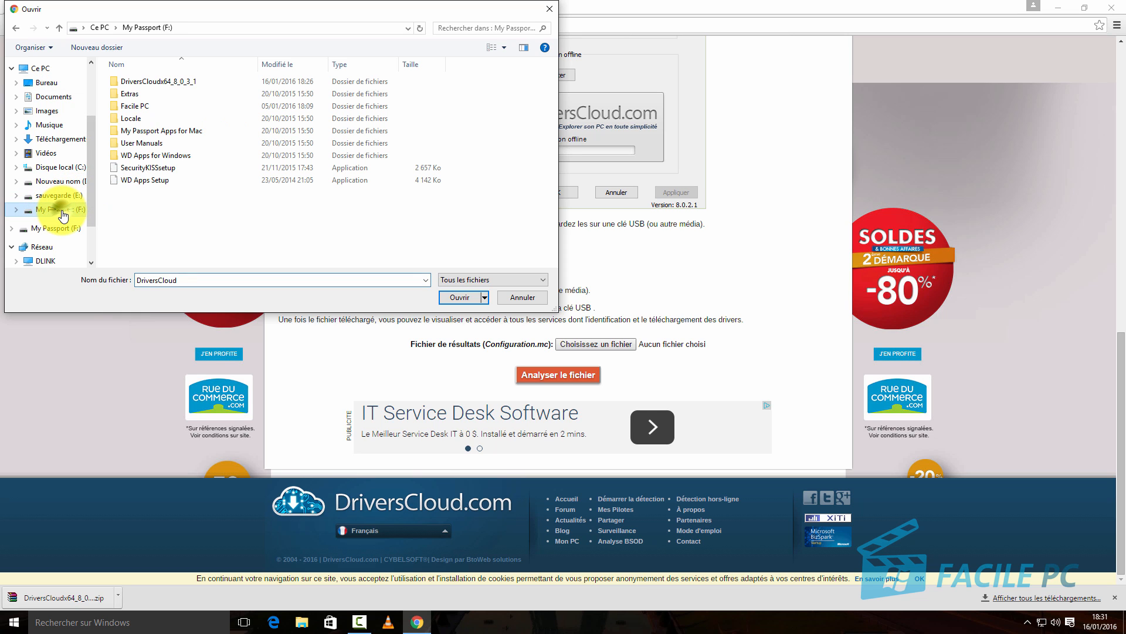
double_click(149, 81)
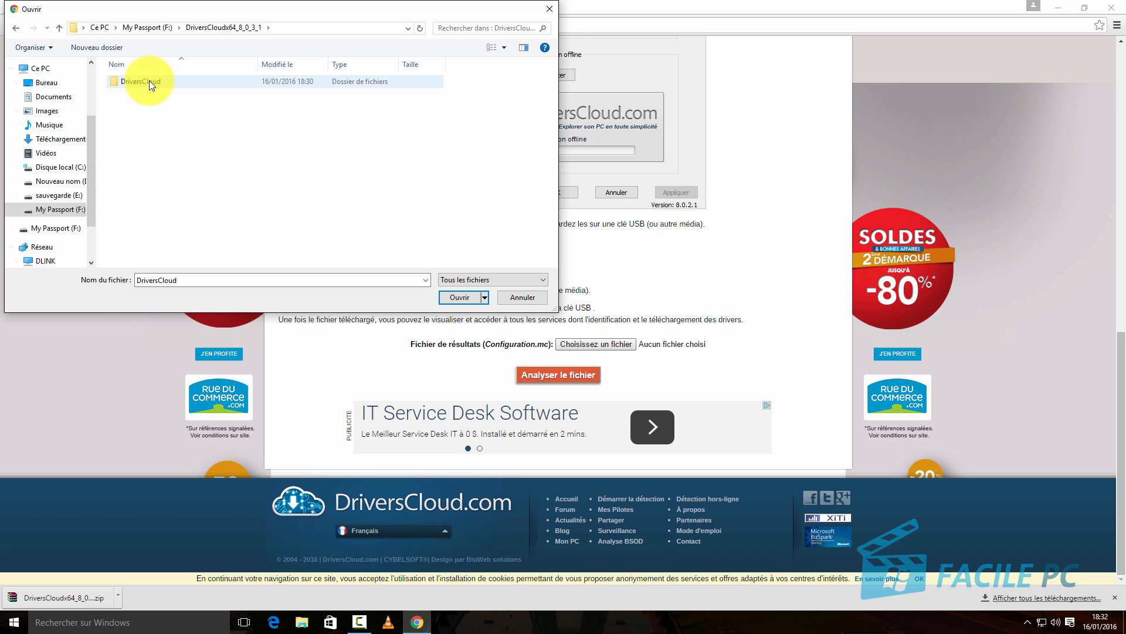
double_click(149, 81)
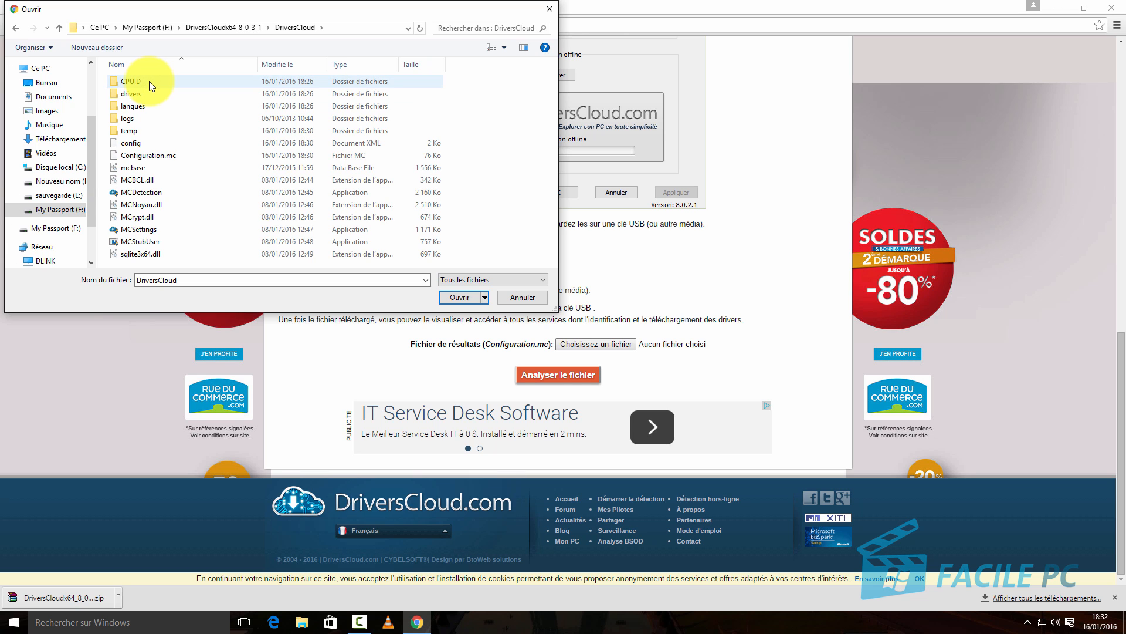
double_click(137, 155)
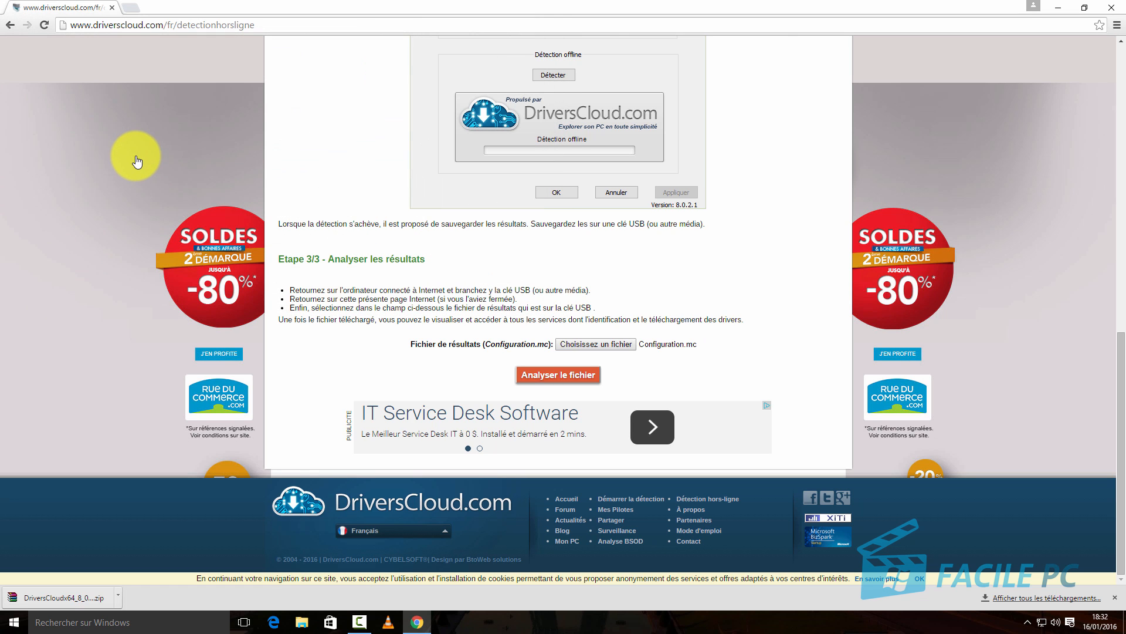
Analyse the selected results file and review the hardware modules in the configuration summary.
left_click(569, 375)
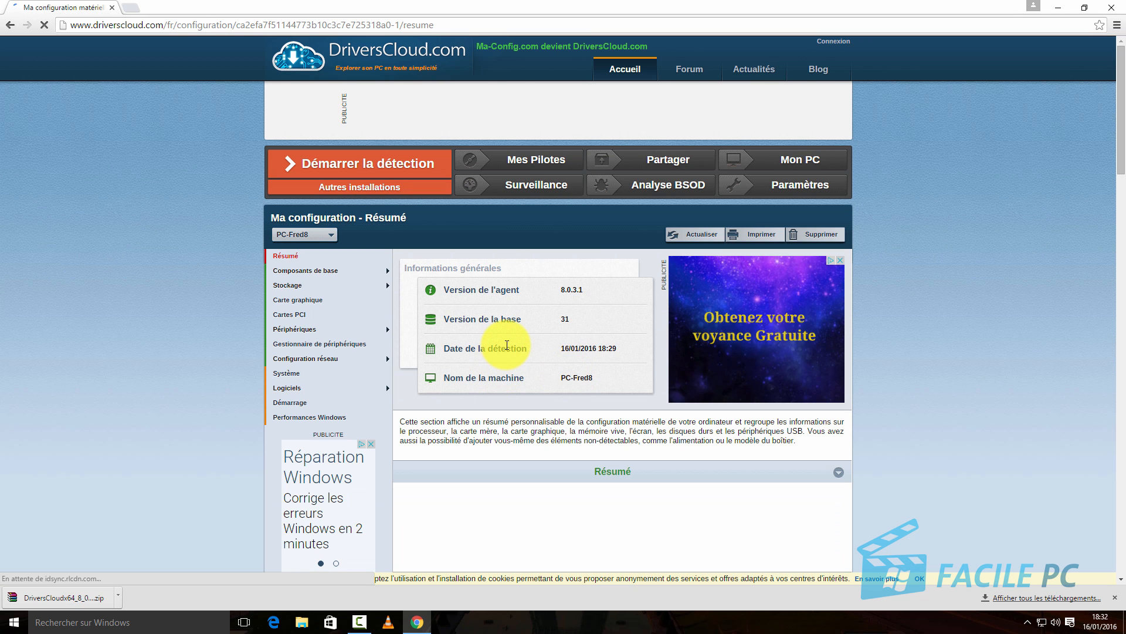
scroll(507, 346, "down", 7)
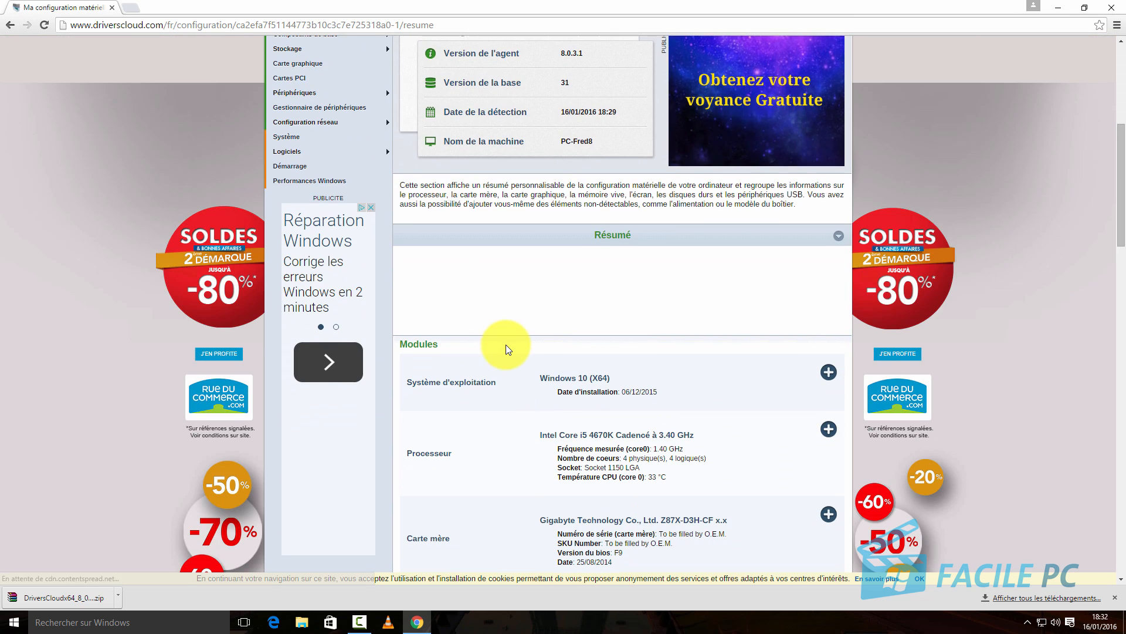
scroll(505, 344, "down", 3)
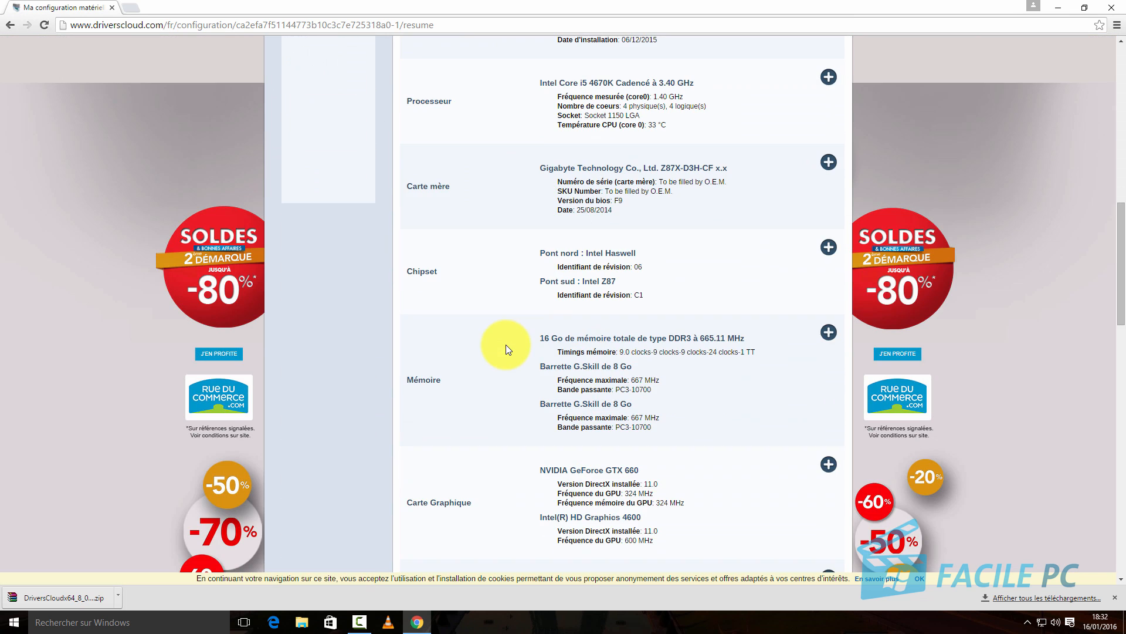
scroll(505, 344, "down", 3)
scroll(506, 343, "up", 5)
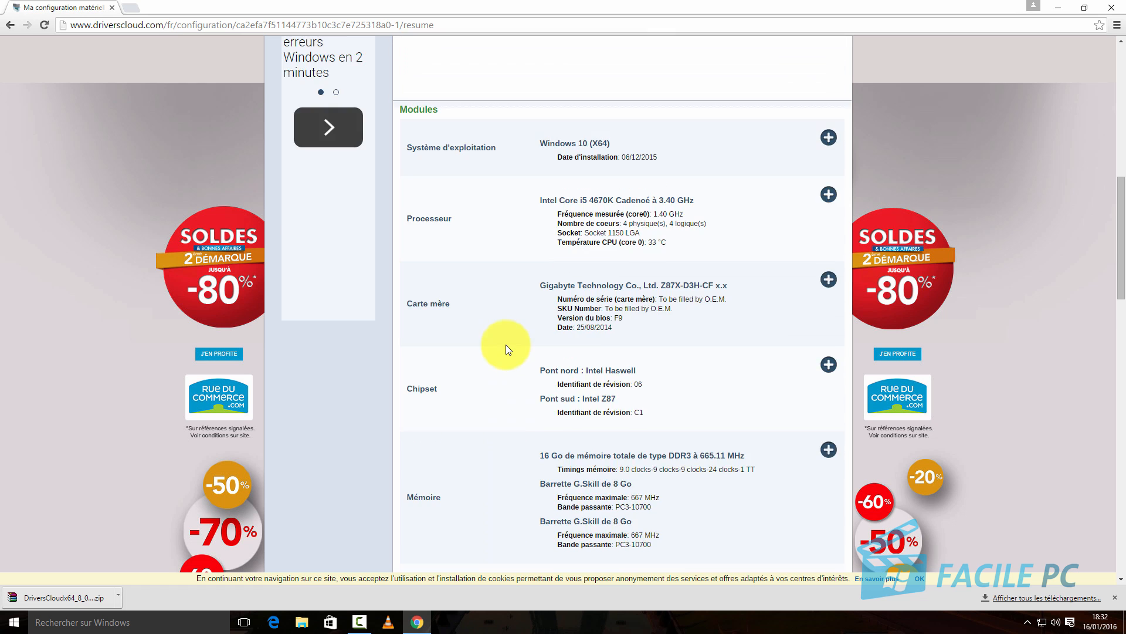
scroll(506, 344, "up", 12)
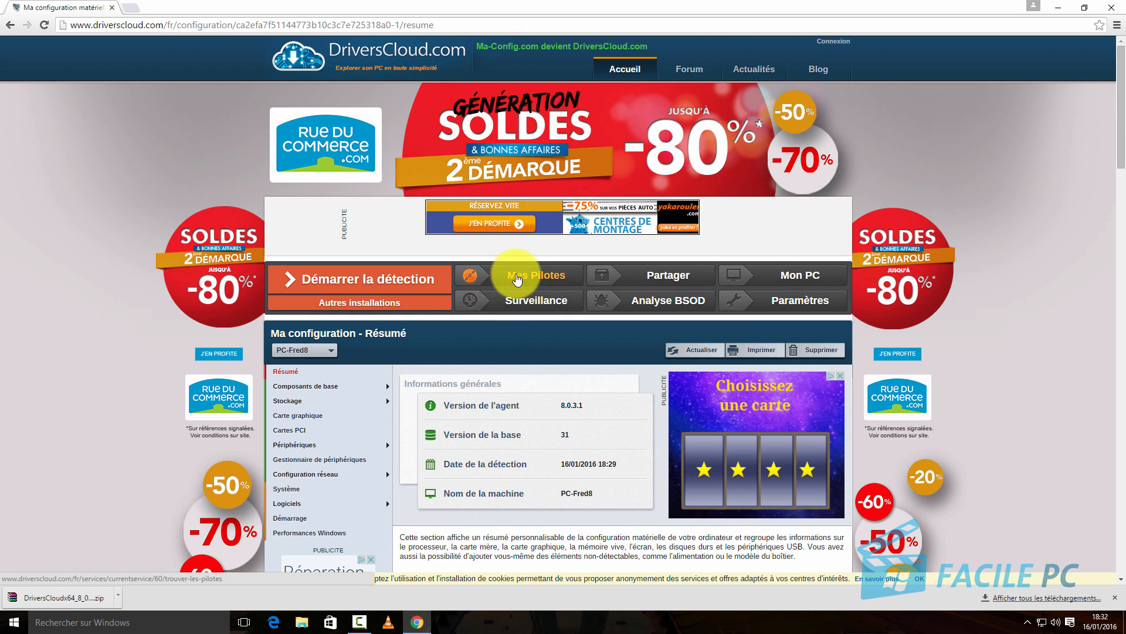
Find the drivers proposed for the detected configuration and open the download page for the Intel integrated graphics controller driver.
left_click(516, 280)
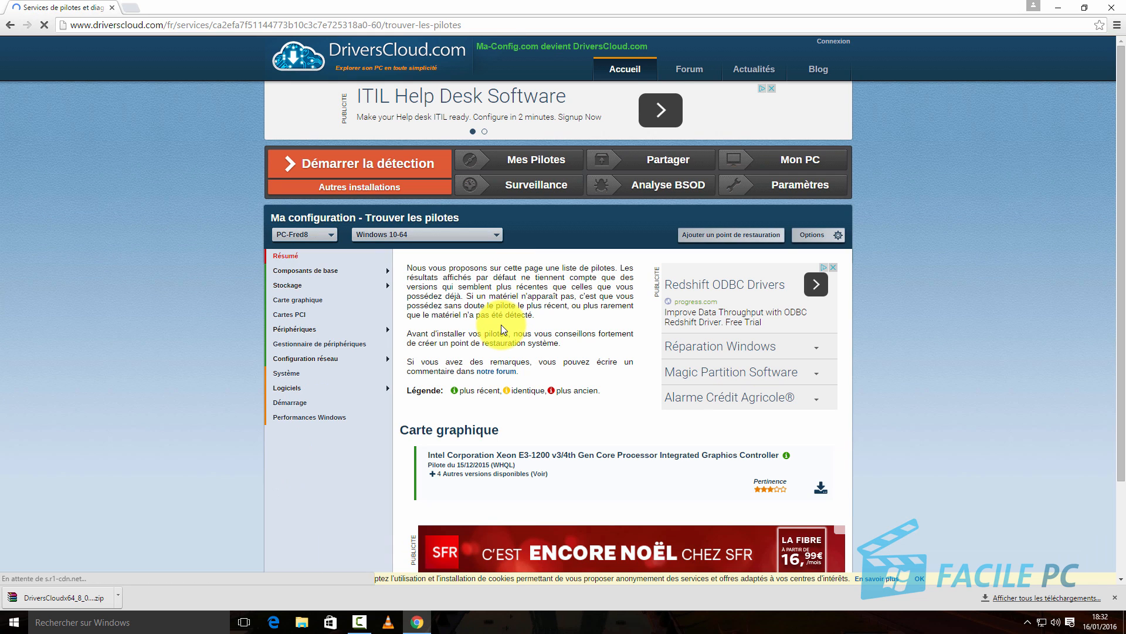
scroll(501, 325, "down", 2)
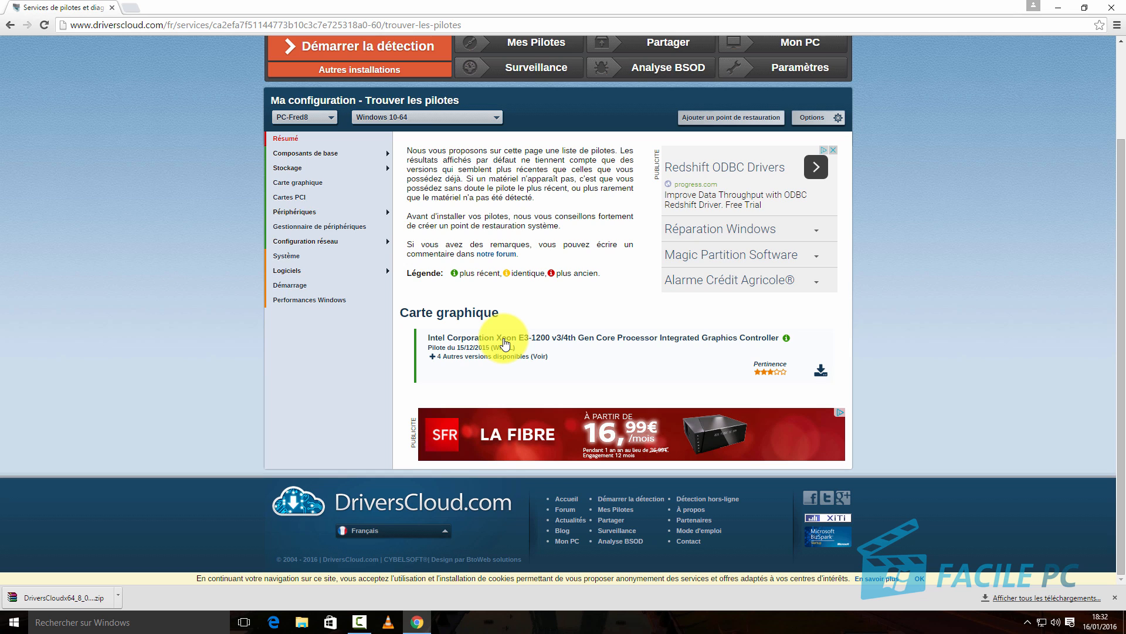
left_click(822, 372)
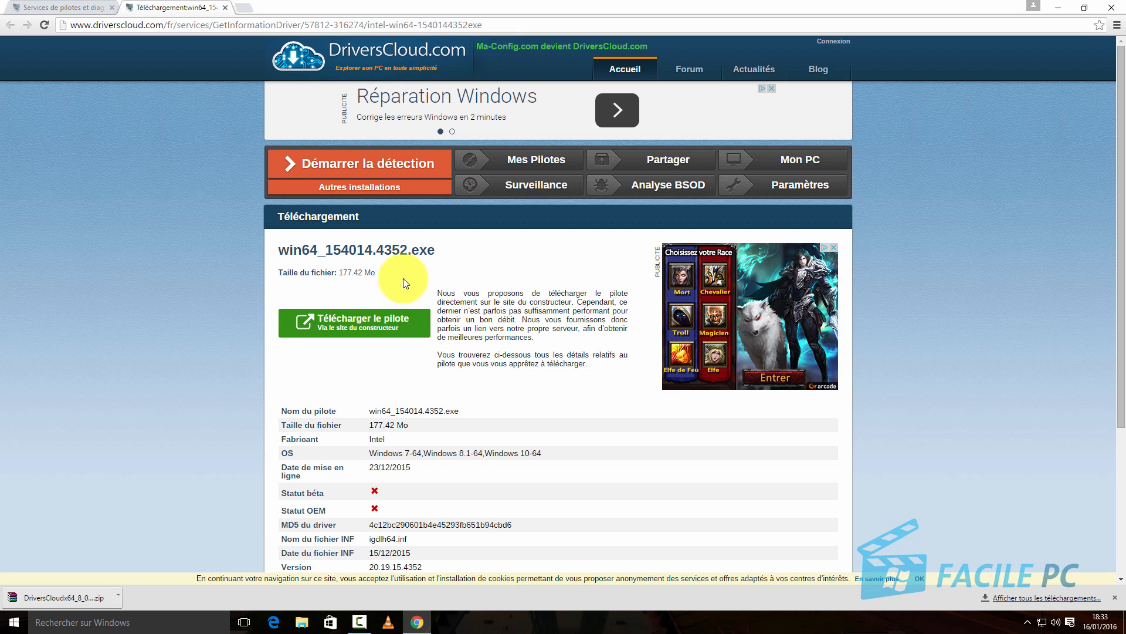
Download the driver from the manufacturer's site, saving win64_154014.4352 in DriversCloudx64_8_0_3_1\DriversCloud\drivers on My Passport (F:).
left_click(385, 324)
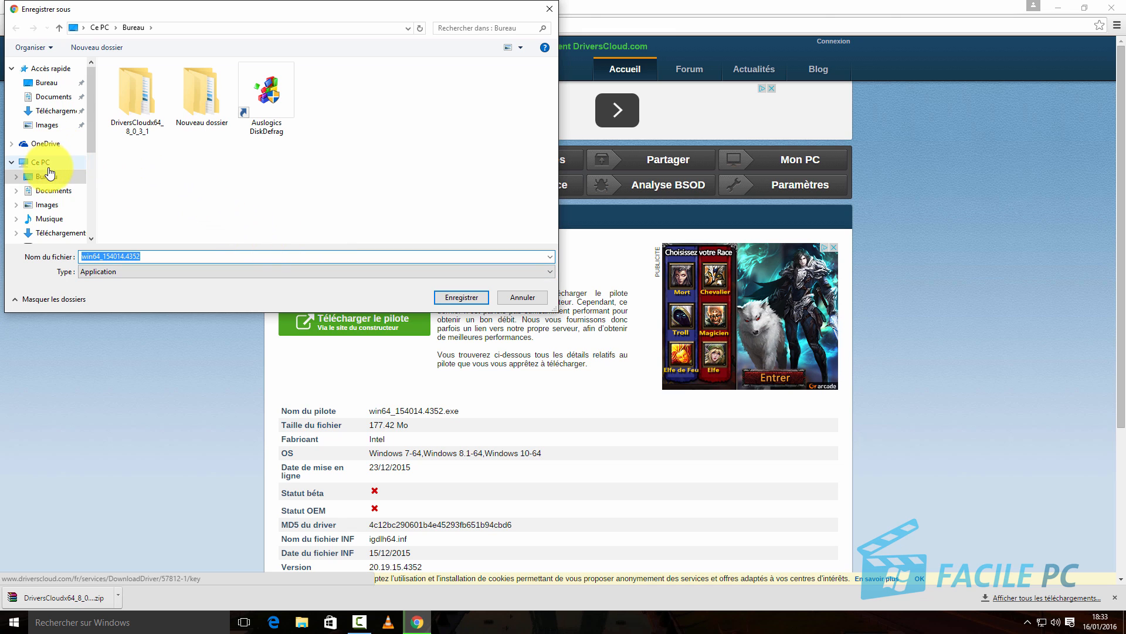
scroll(65, 176, "down", 3)
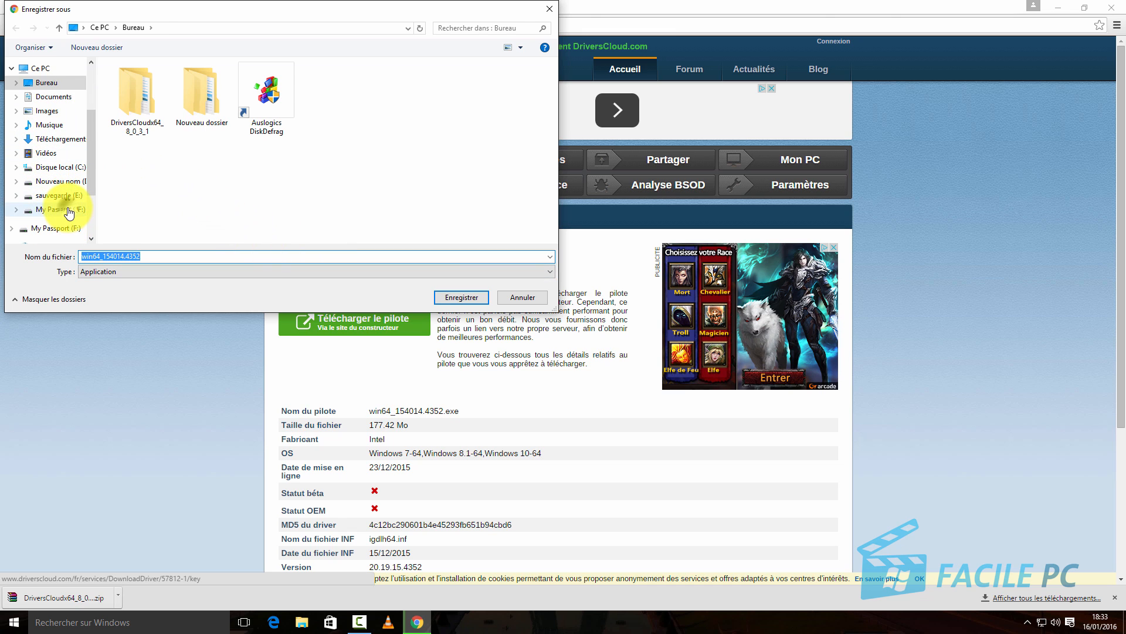
left_click(70, 212)
double_click(142, 84)
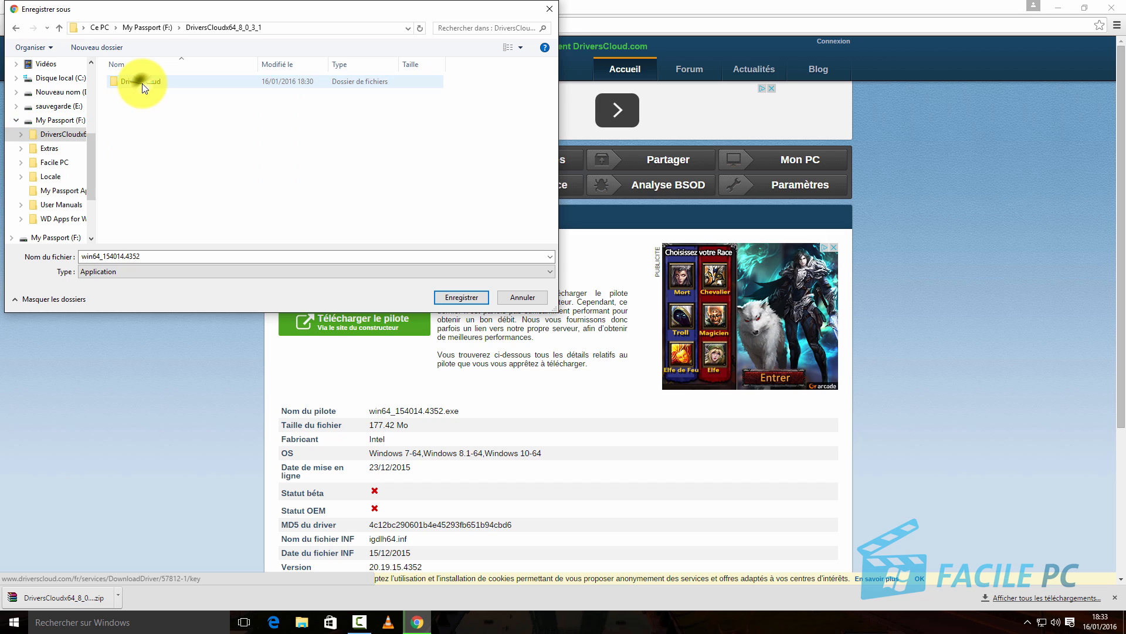
double_click(142, 83)
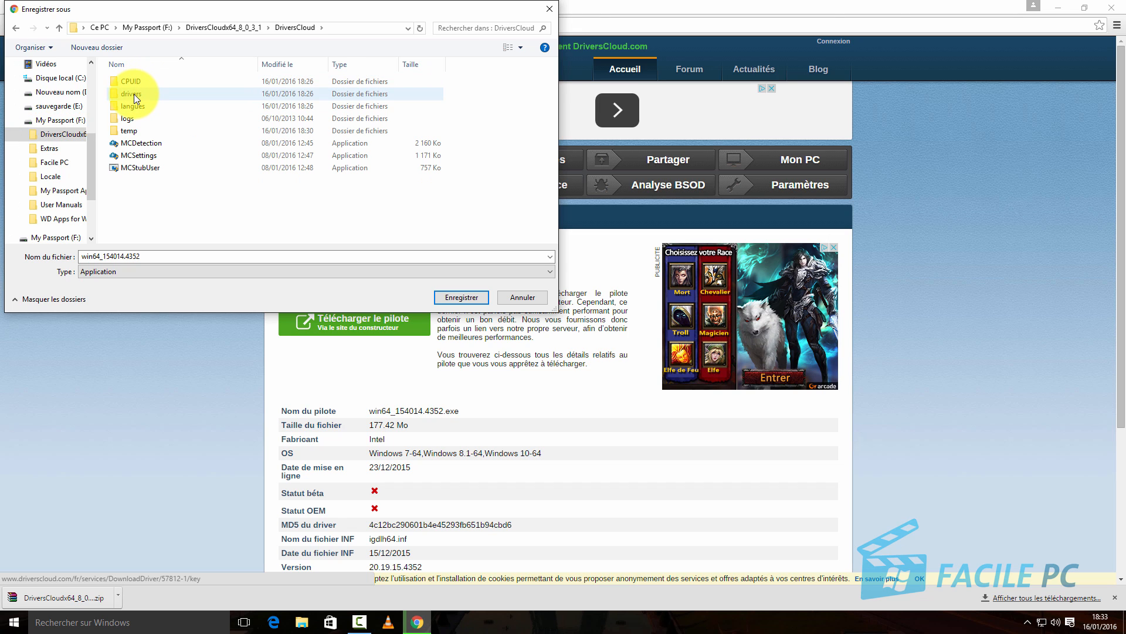
double_click(134, 94)
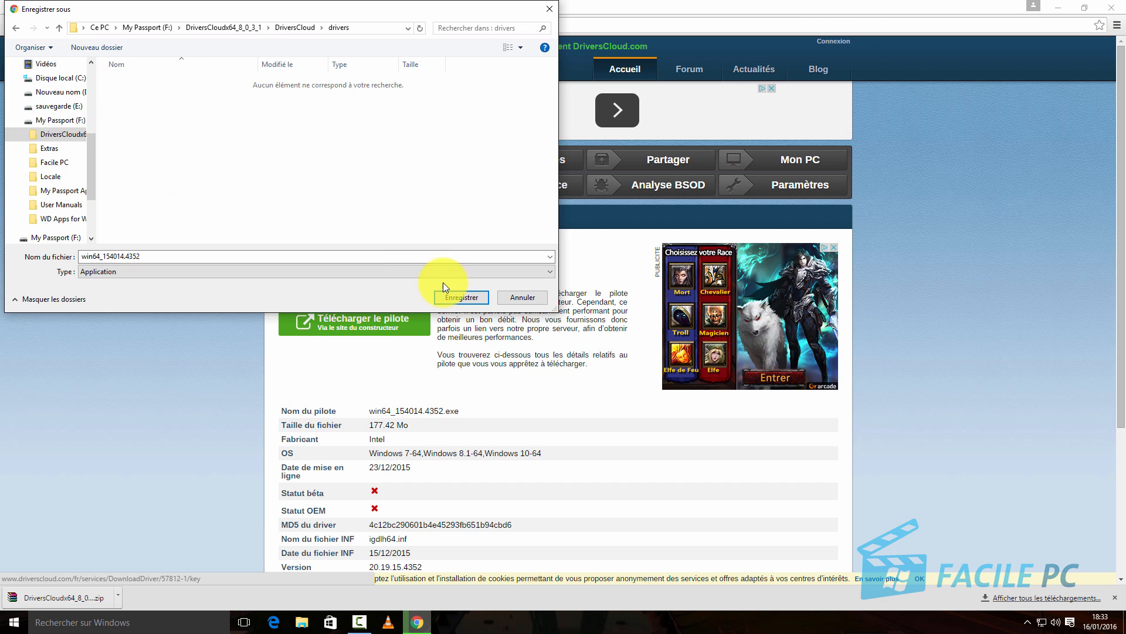
left_click(462, 298)
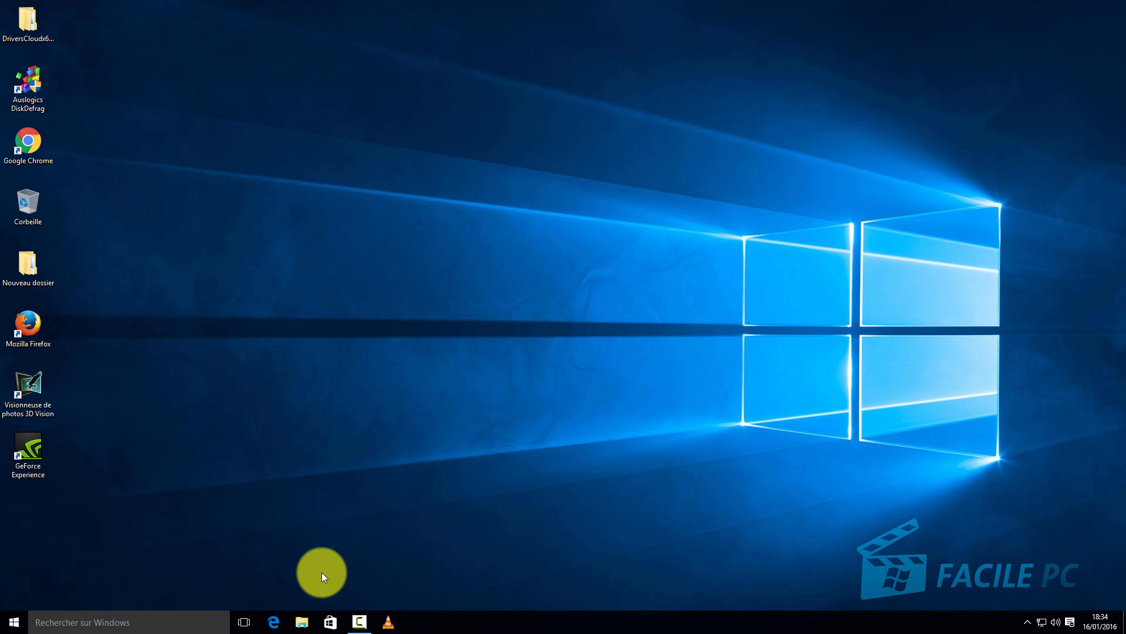
On the offline computer, launch win64_154014.4352 from DriversCloudx64_8_0_3_1\DriversCloud\drivers on My Passport (F:), and refuse it permission to make changes.
left_click(303, 625)
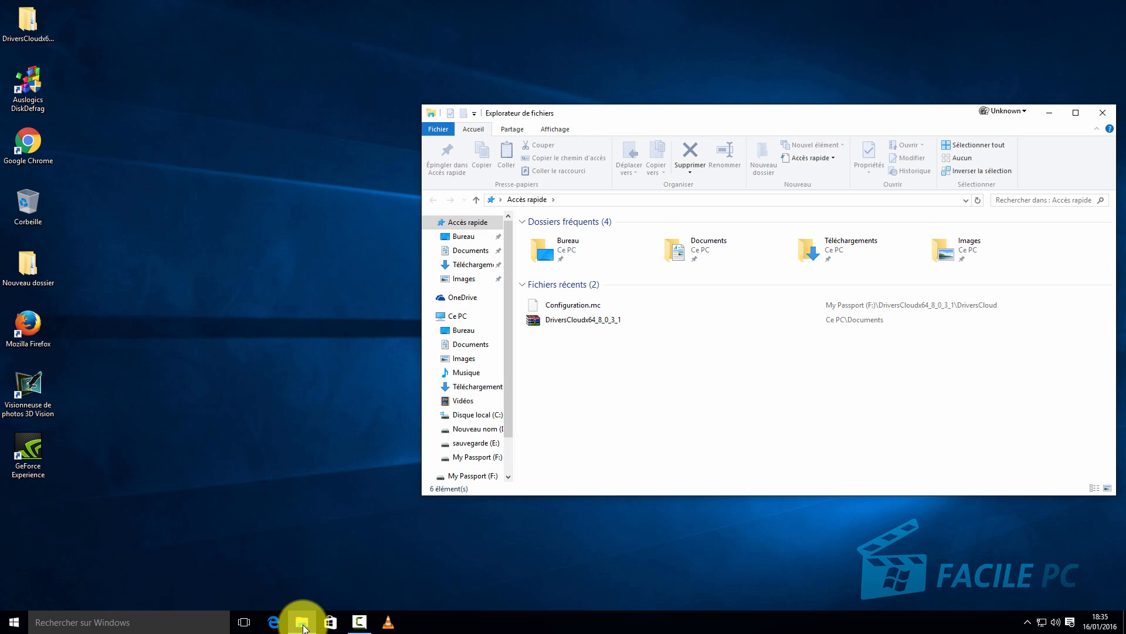
left_click(478, 457)
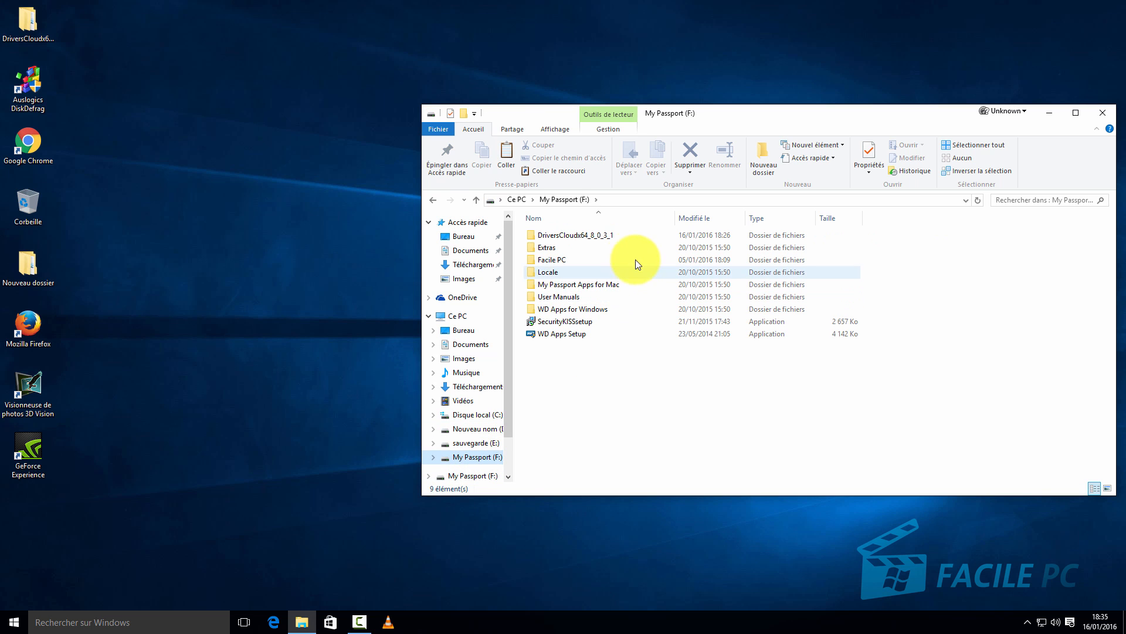
double_click(597, 235)
double_click(597, 234)
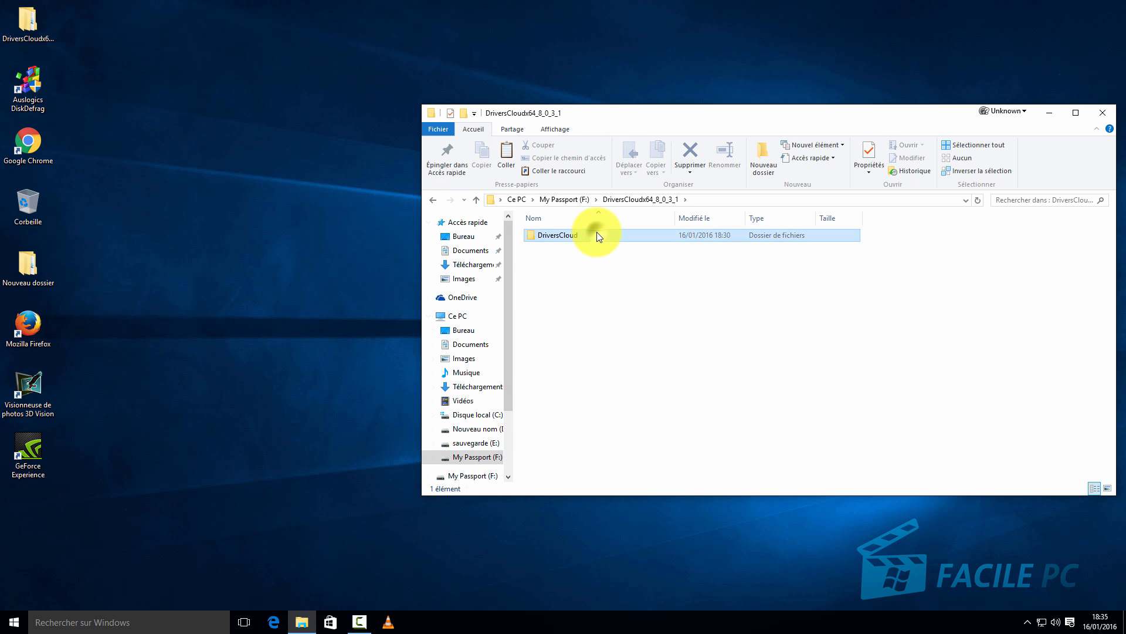
double_click(559, 246)
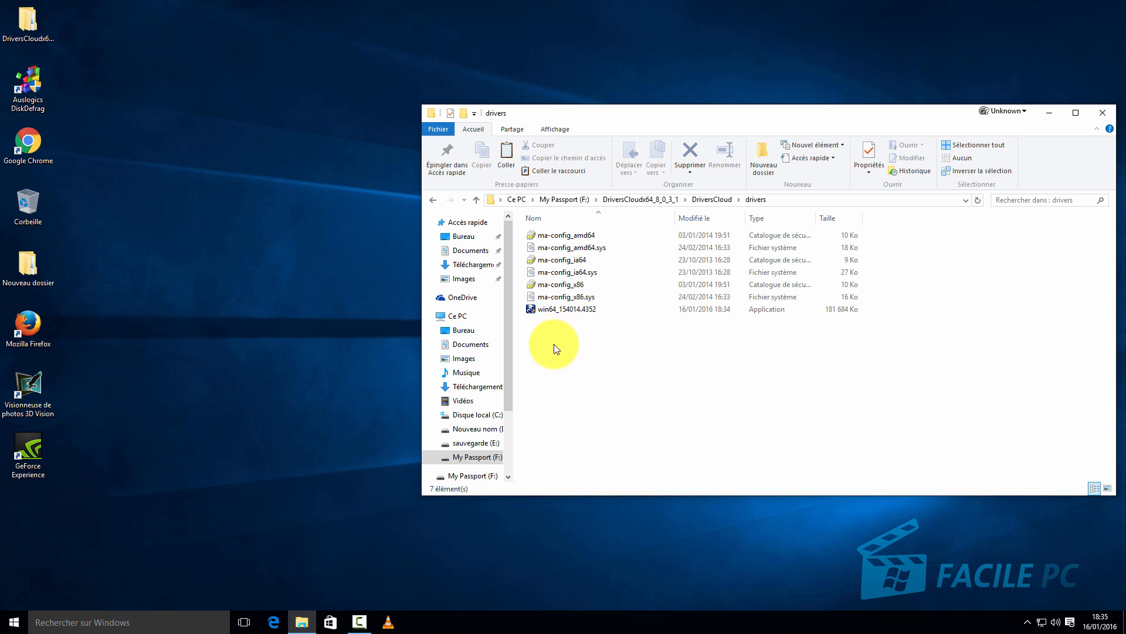
left_click(547, 311)
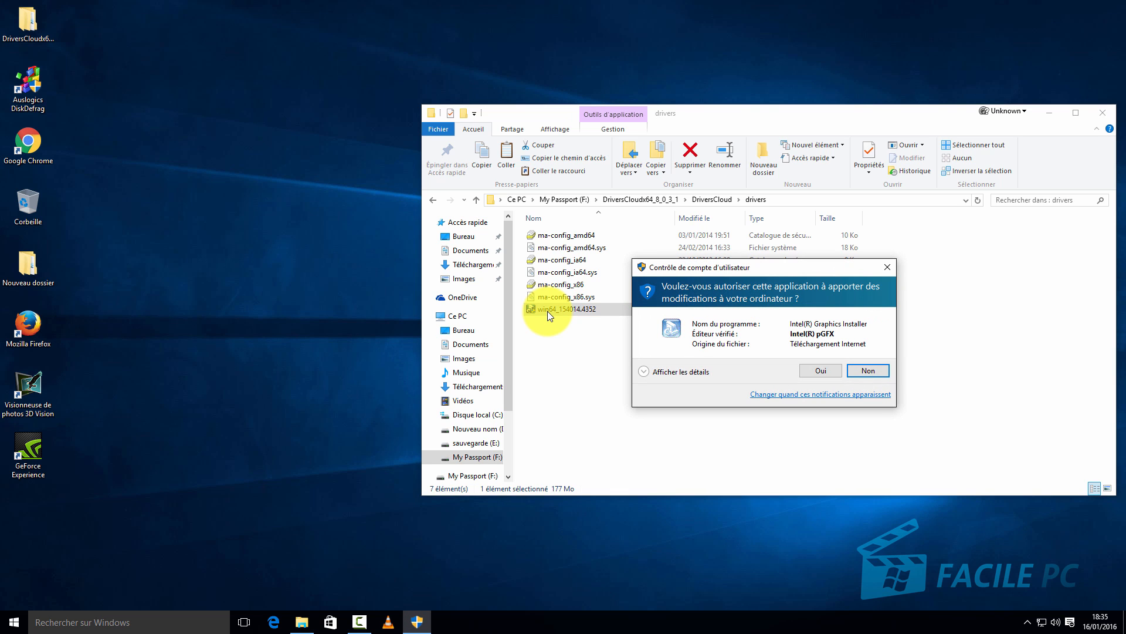
left_click(868, 371)
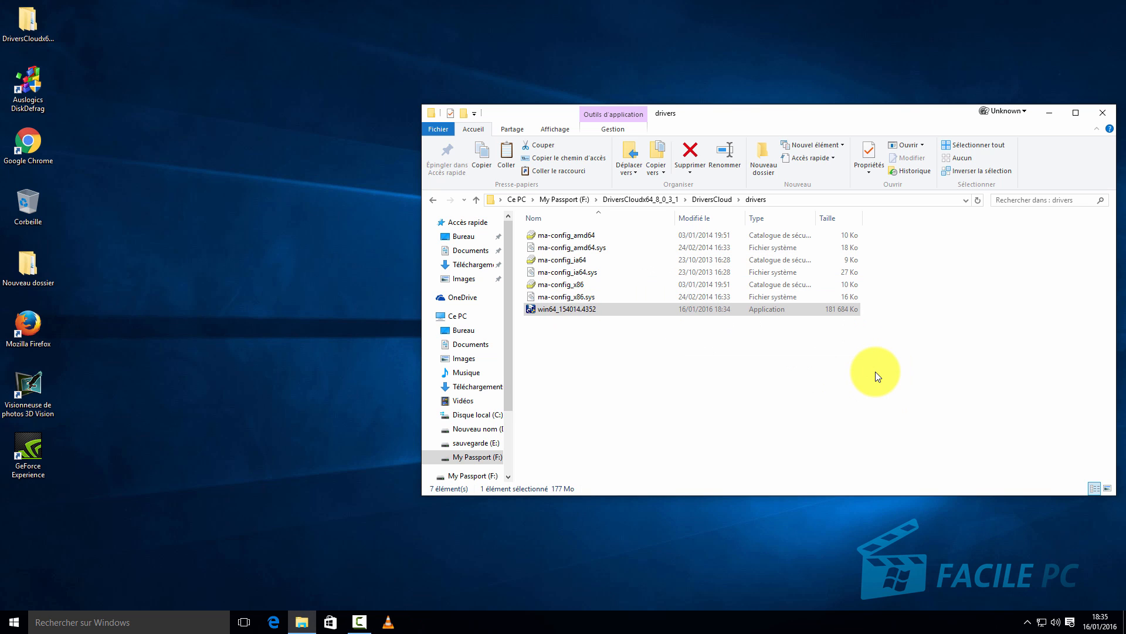